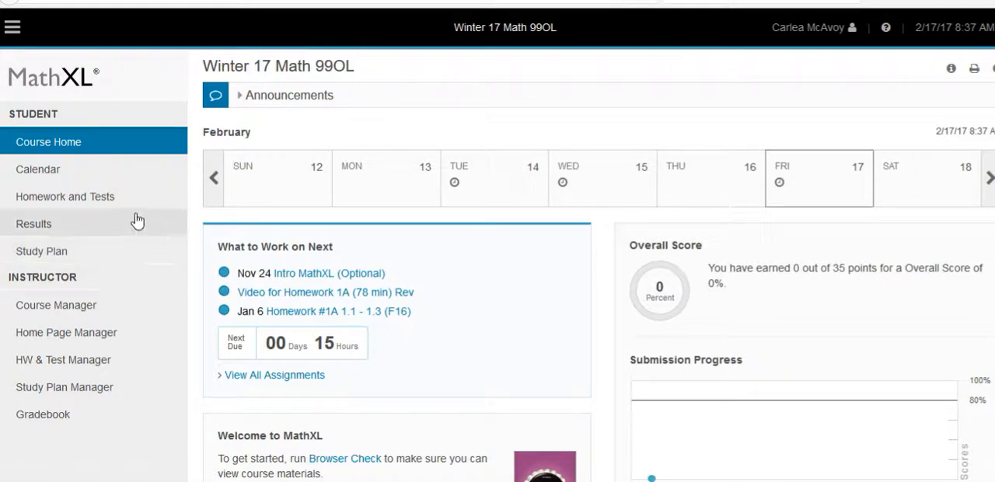
Open the course management list and start copying the Winter 17 Emporium 90 course
click(79, 314)
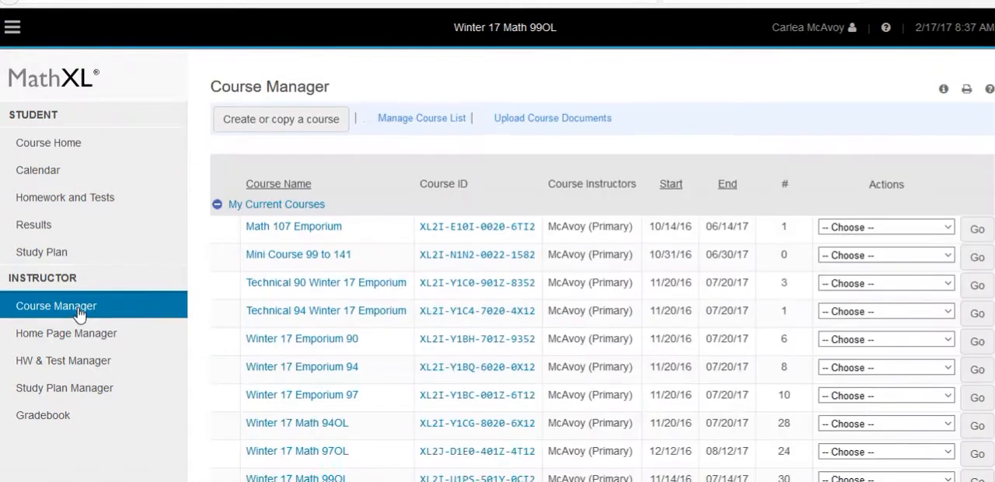
scroll(348, 267, down, 1)
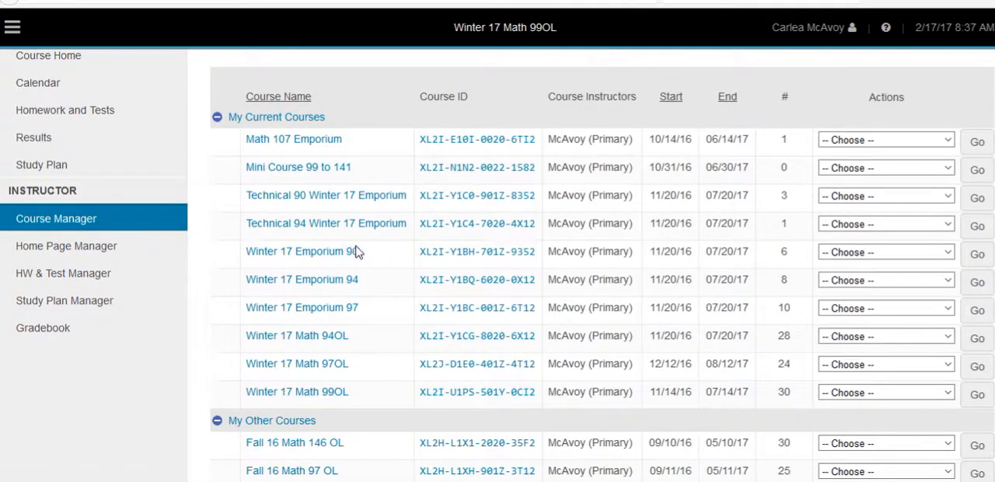
click(949, 256)
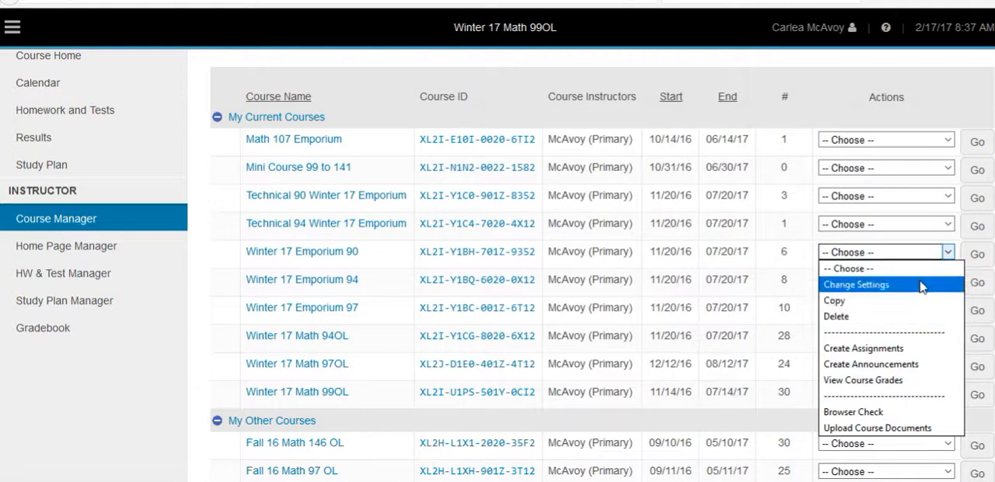
click(869, 300)
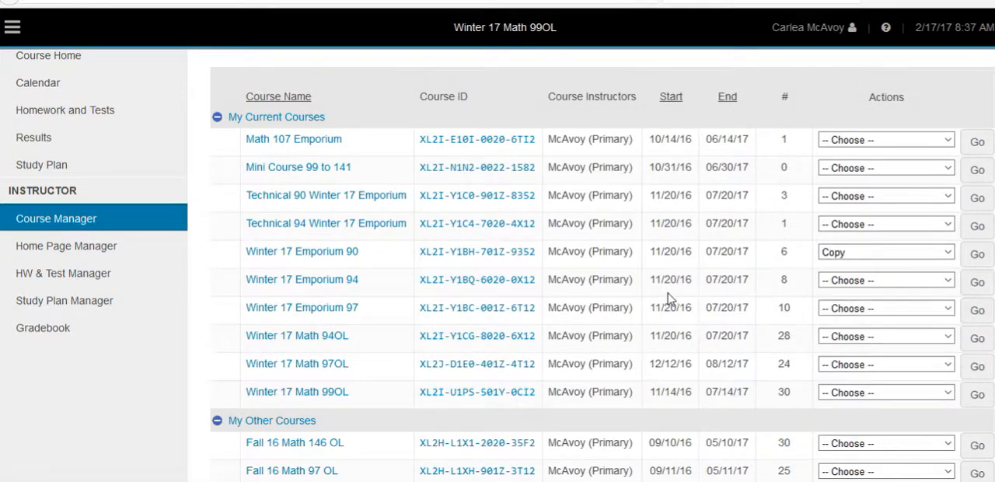
click(977, 282)
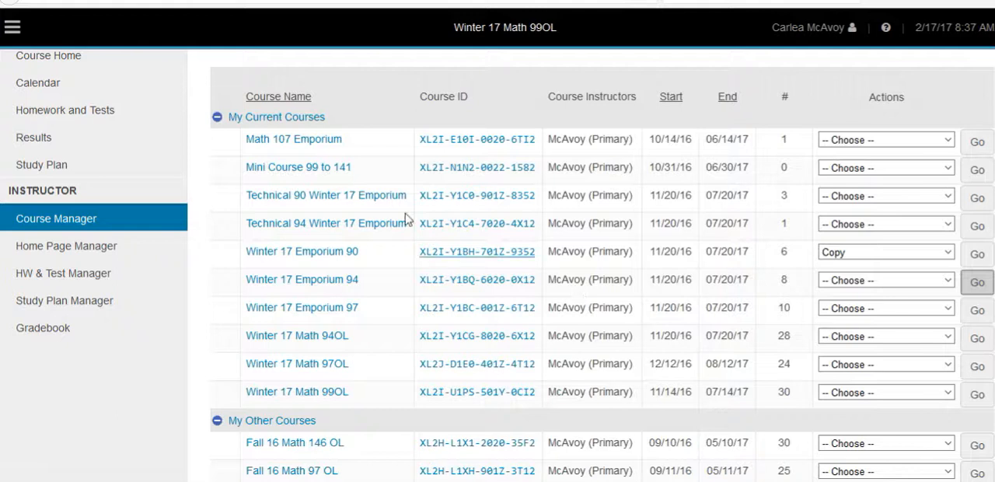
click(981, 255)
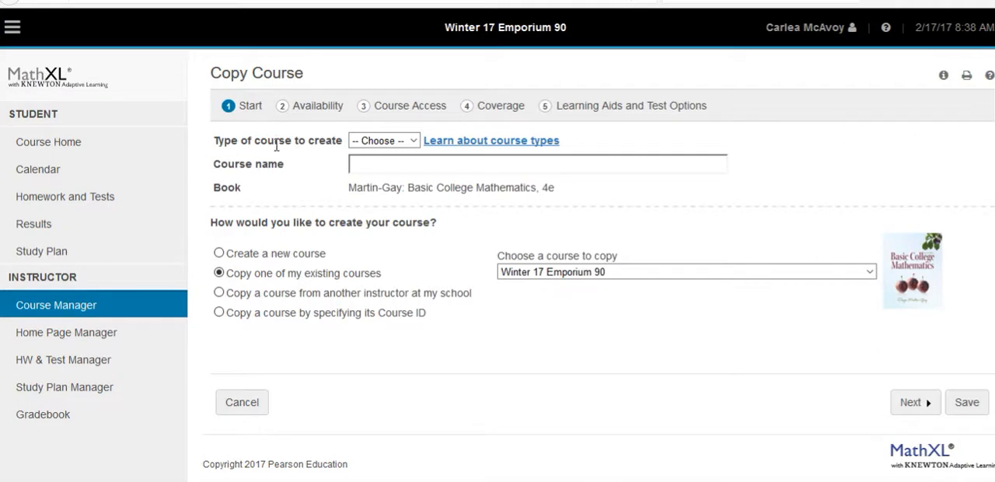
Make the copy a Standard course named "Spring 17 Math 90 Emporium" and continue to the availability settings
click(412, 141)
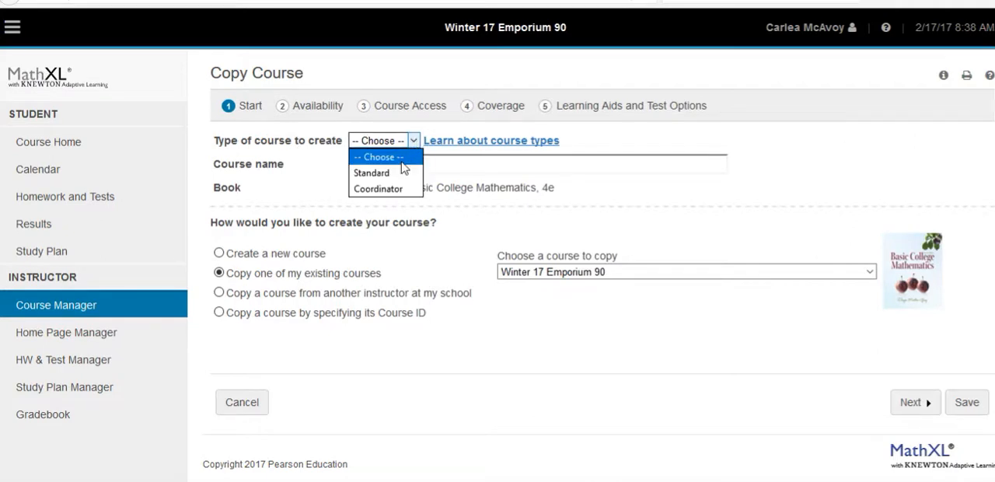
click(399, 173)
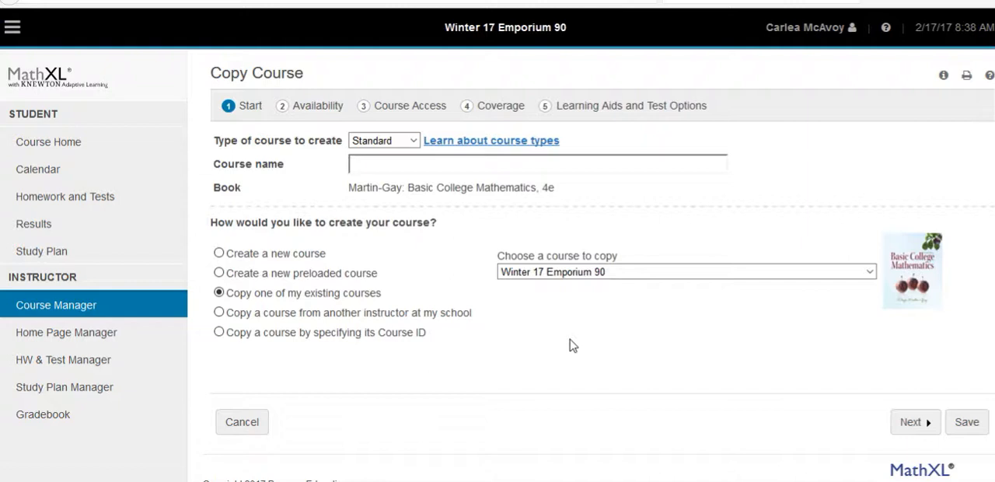
text(Spring)
text( 20)
key(BackSpace)
key(BackSpace)
key(BackSpace)
key(BackSpace)
key(BackSpace)
text(17 Math 90 Empoo)
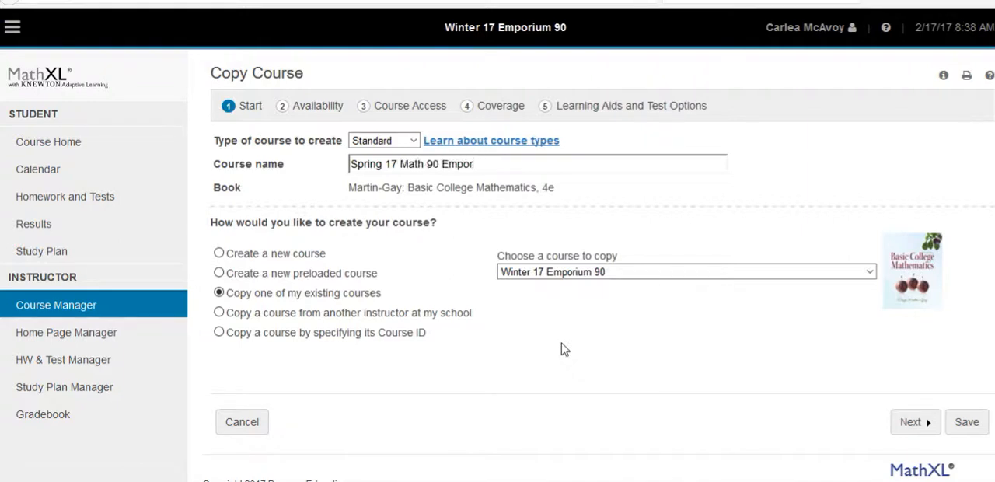
text(um)
click(922, 430)
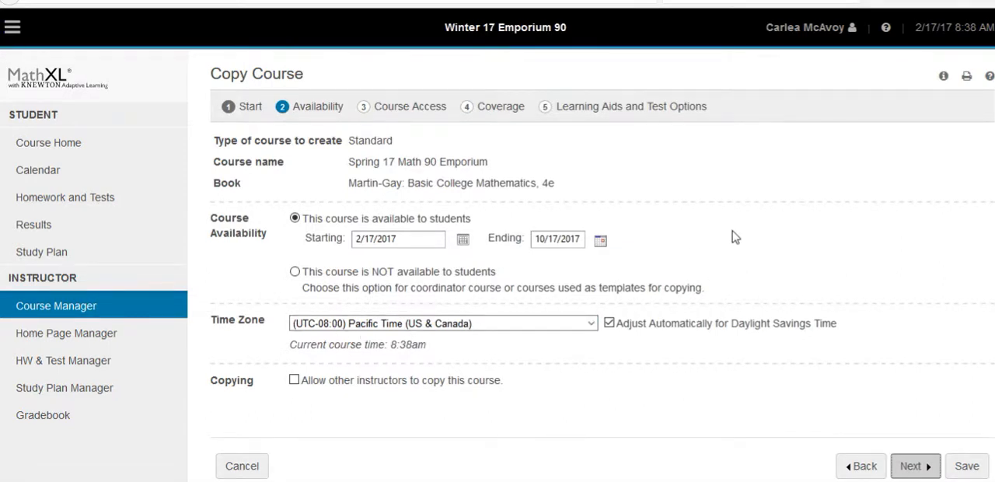
Allow other instructors to copy this course and continue to the course access settings
scroll(733, 237, down, 2)
scroll(736, 236, up, 2)
scroll(742, 257, down, 2)
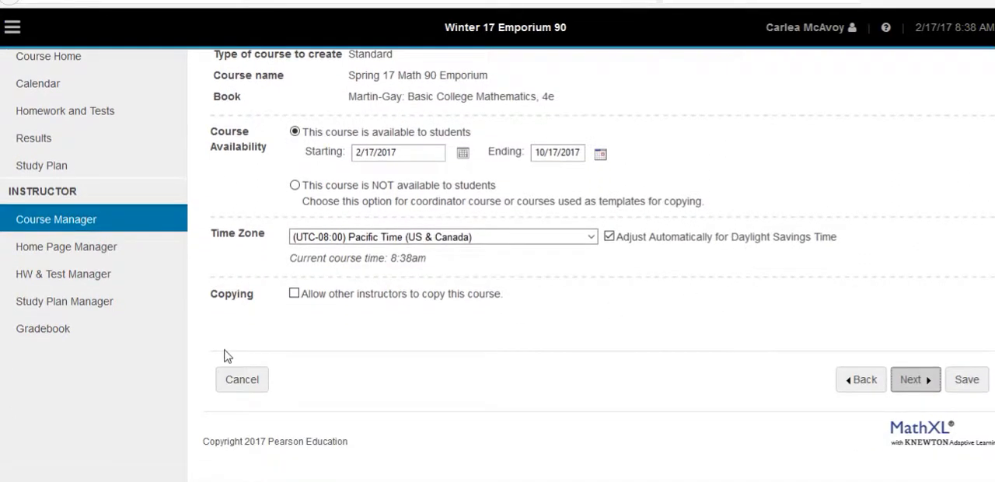
click(294, 294)
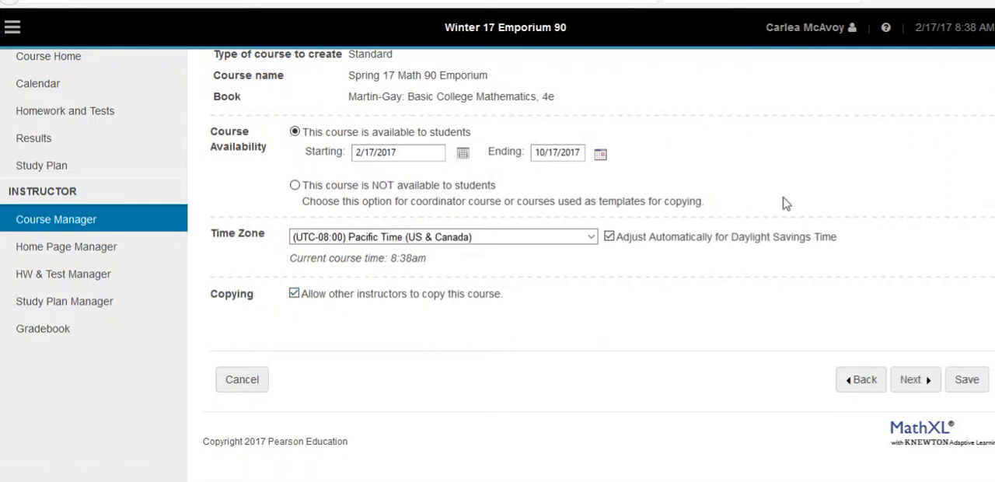
scroll(783, 202, up, 2)
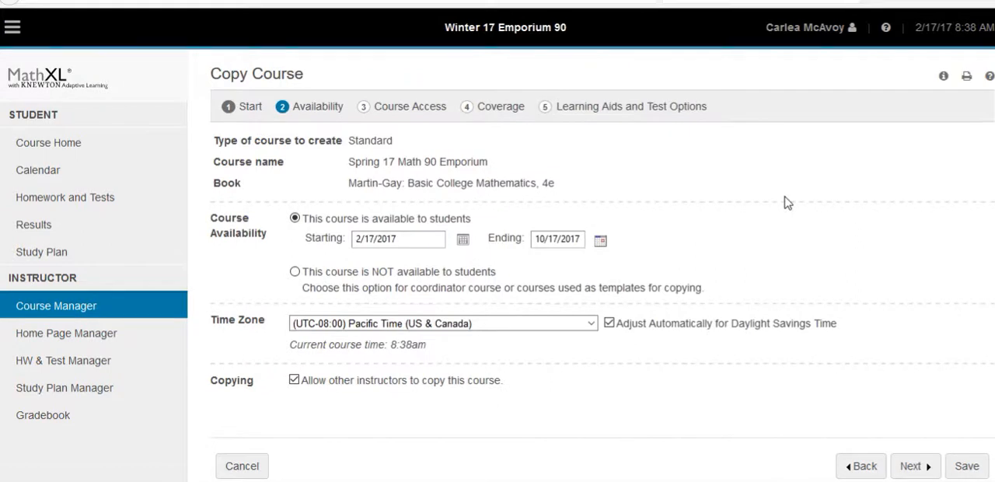
click(912, 465)
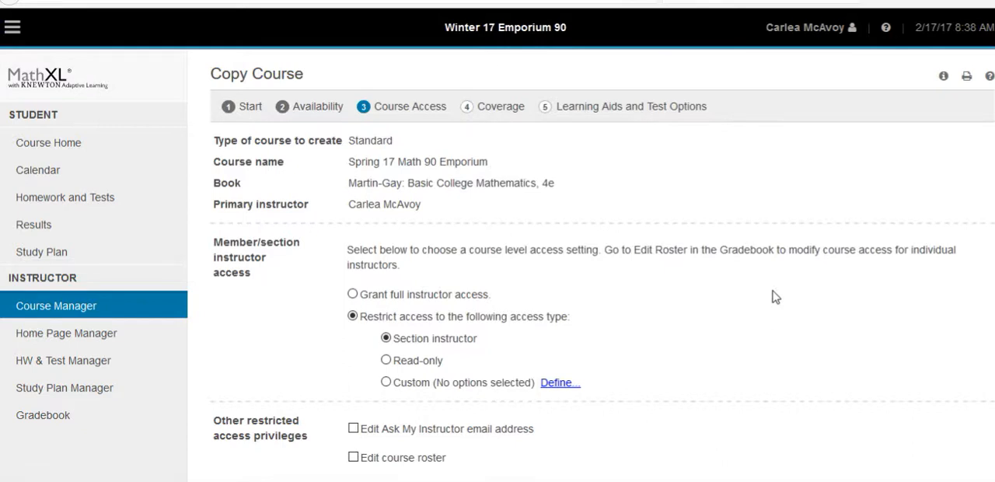
Grant the restricted access privilege to edit the Ask My Instructor email address and continue to the coverage settings
scroll(775, 296, down, 2)
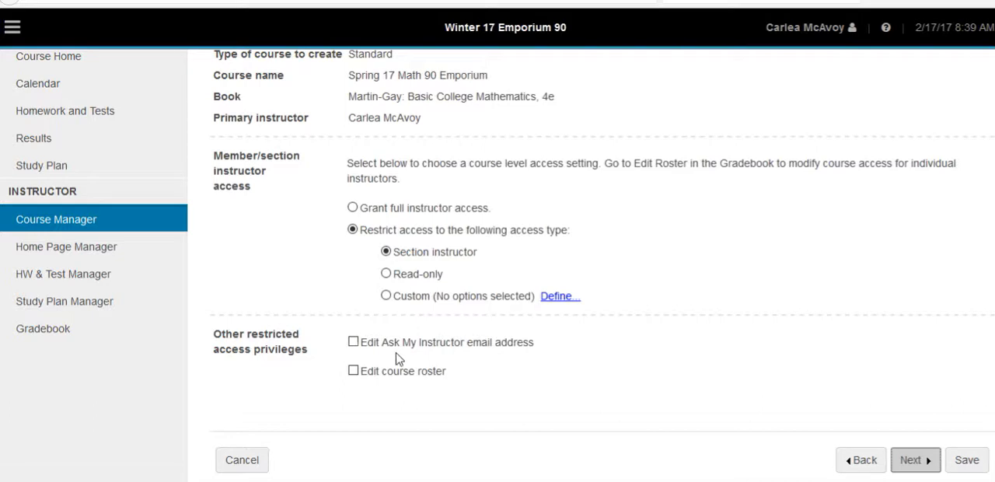
click(355, 343)
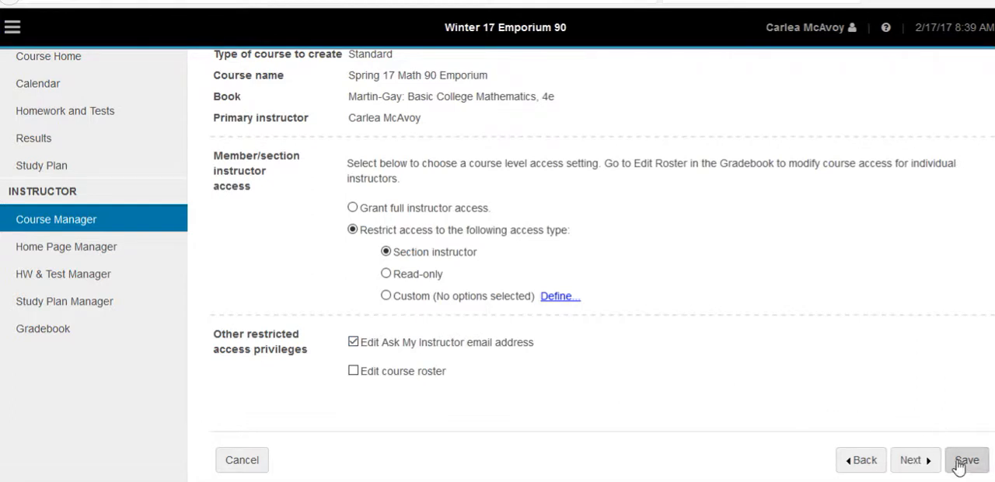
click(917, 461)
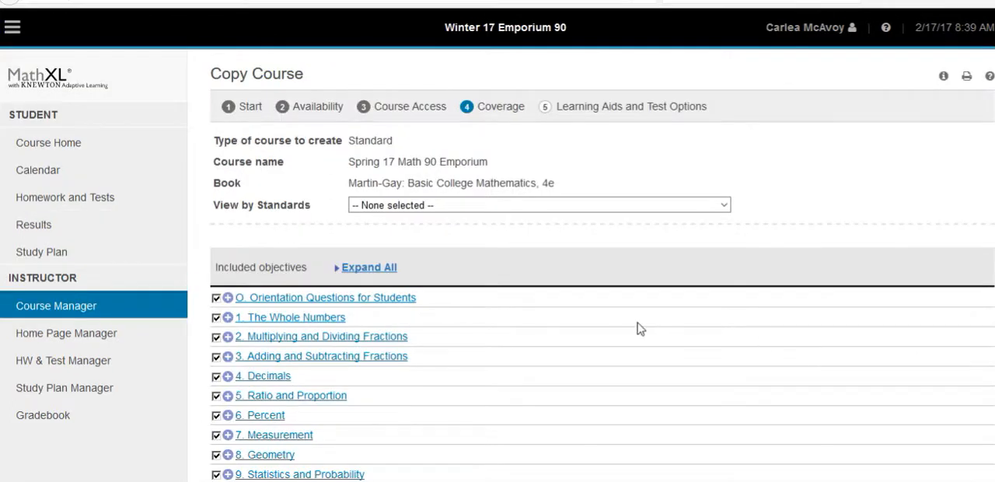
Review the included chapters, keep them all selected, and continue to the learning aids and test options
scroll(637, 328, down, 3)
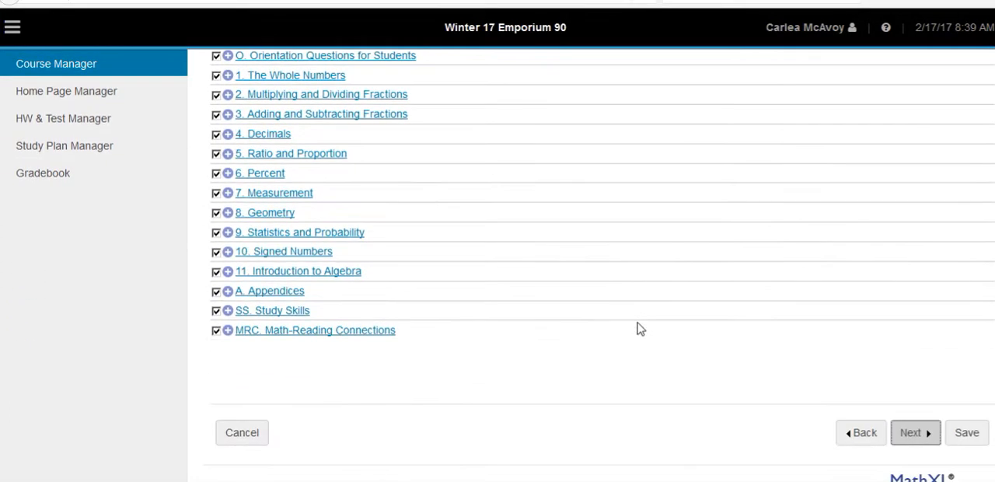
scroll(638, 328, up, 3)
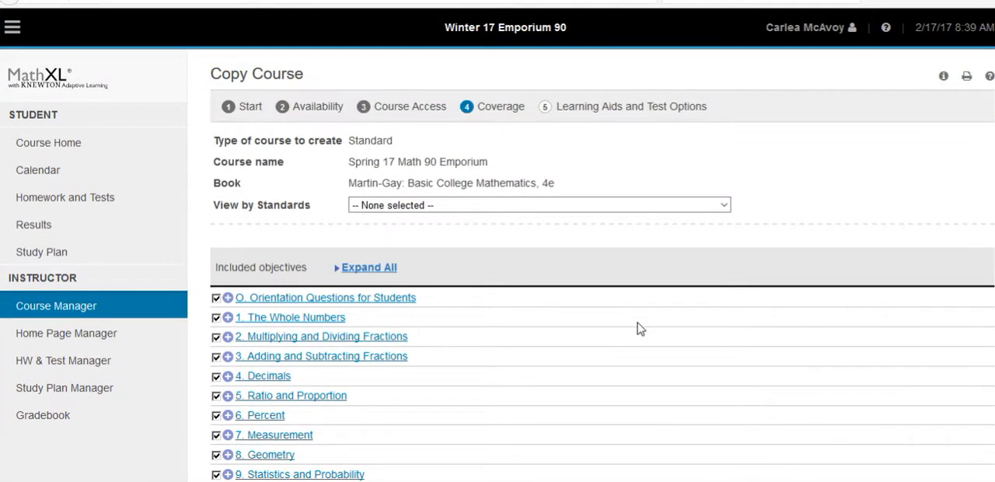
scroll(618, 256, down, 2)
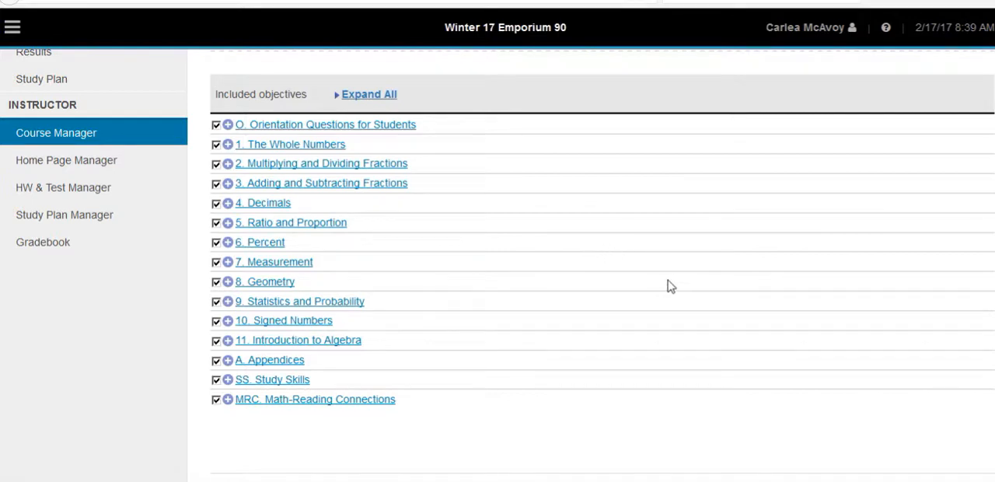
scroll(667, 285, down, 1)
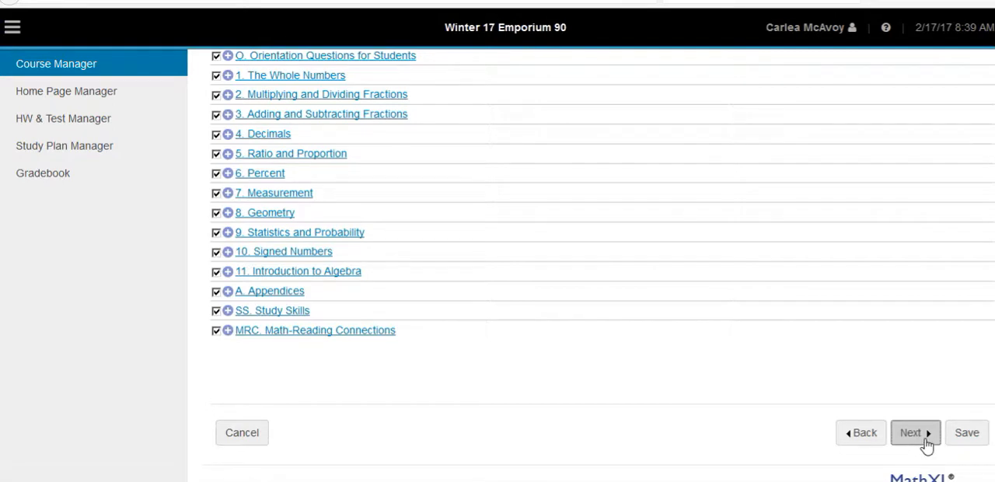
click(927, 446)
scroll(872, 310, up, 3)
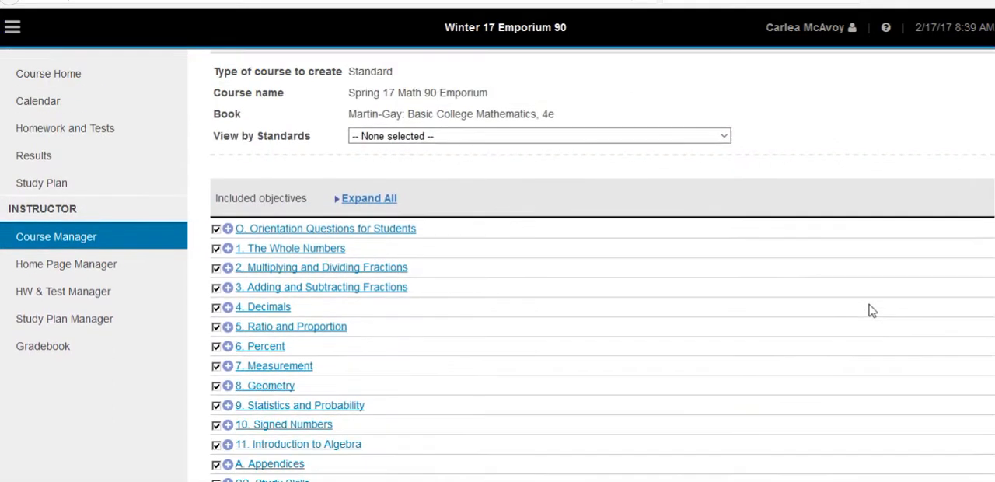
scroll(872, 310, down, 3)
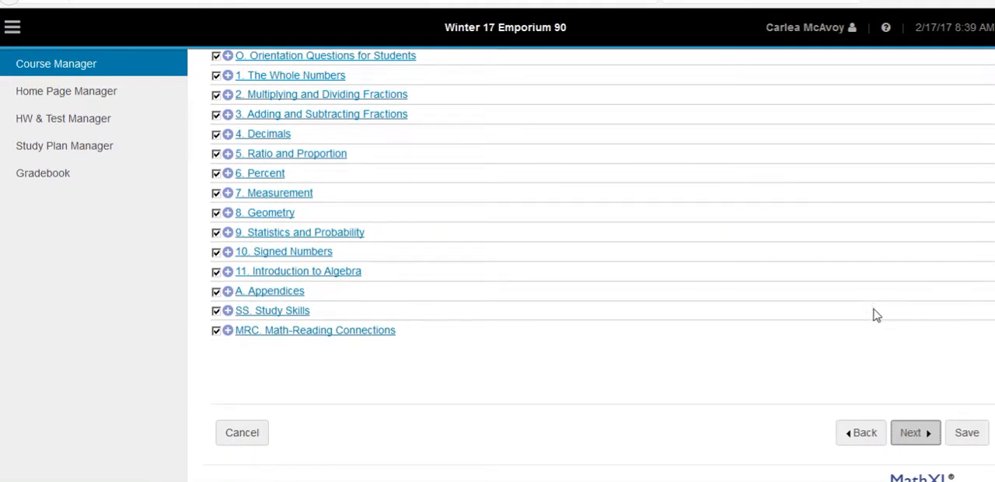
click(918, 433)
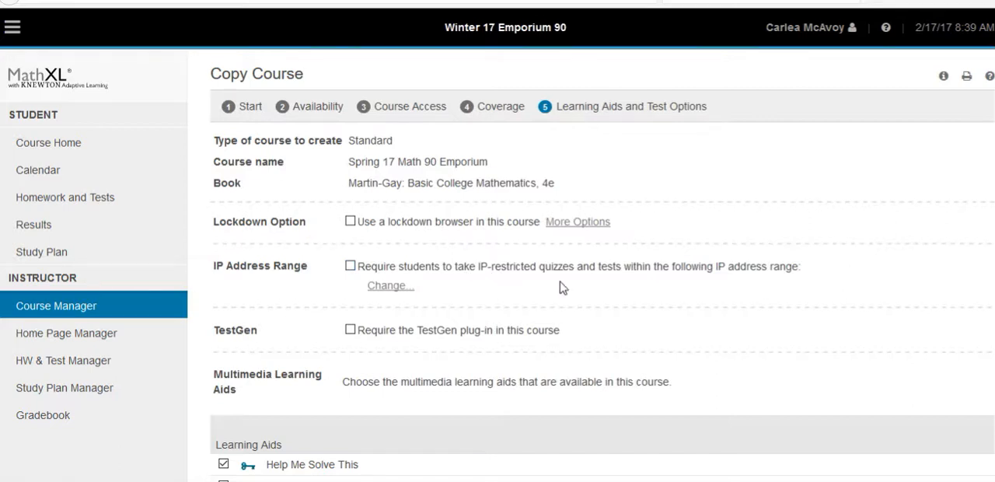
Remove the "ctc" part from the Ask My Instructor email address's domain and save the copied course
scroll(569, 287, down, 1)
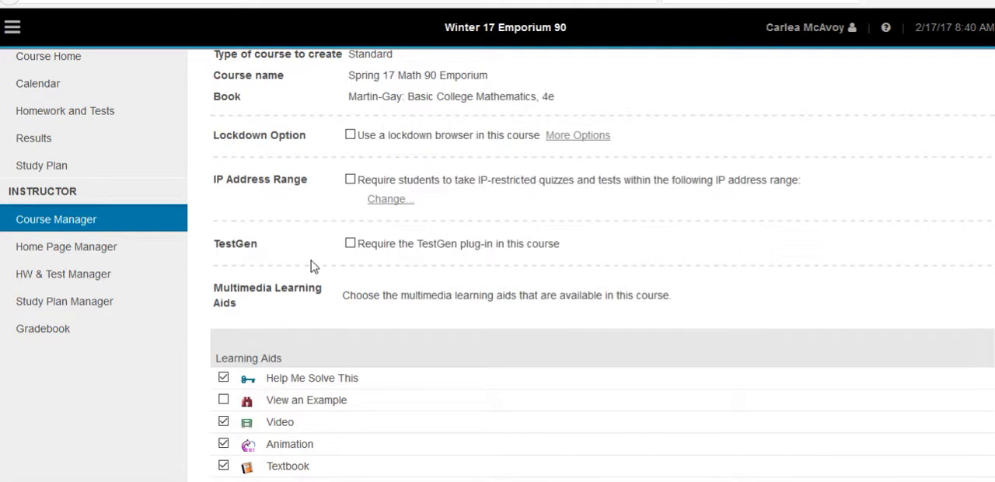
scroll(459, 265, down, 1)
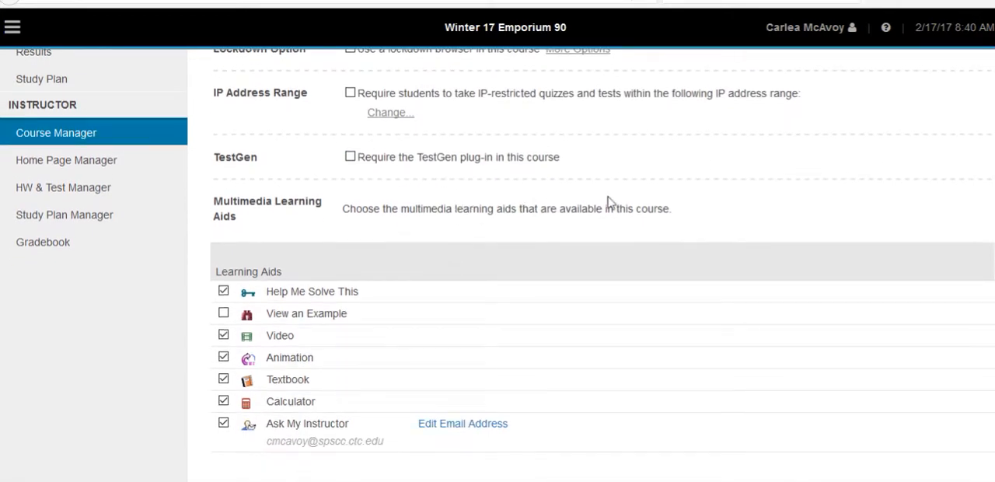
scroll(648, 195, down, 1)
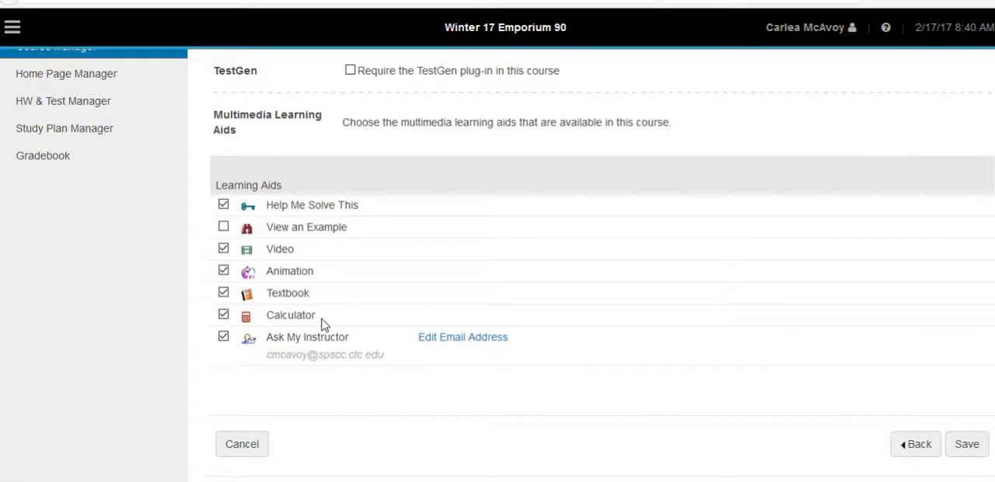
click(466, 339)
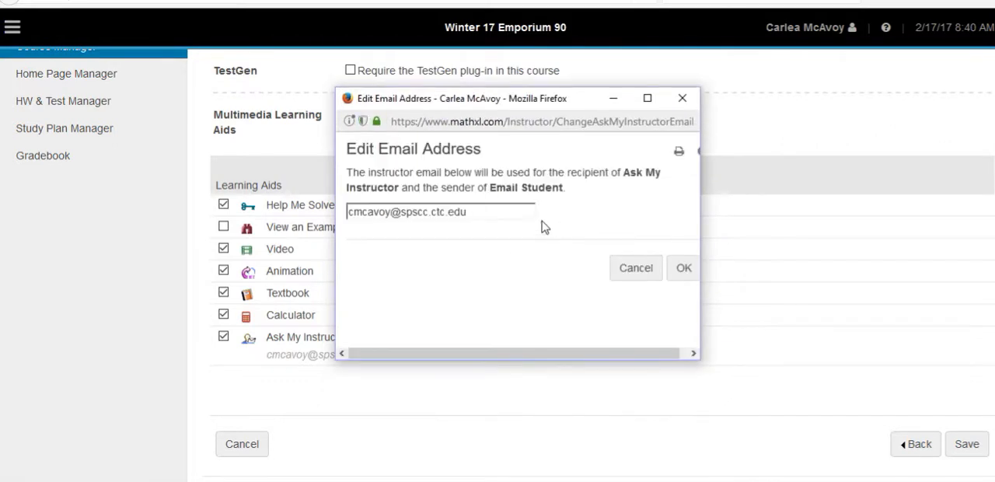
click(452, 215)
key(BackSpace)
key(BackSpace)
key(BackSpace)
key(BackSpace)
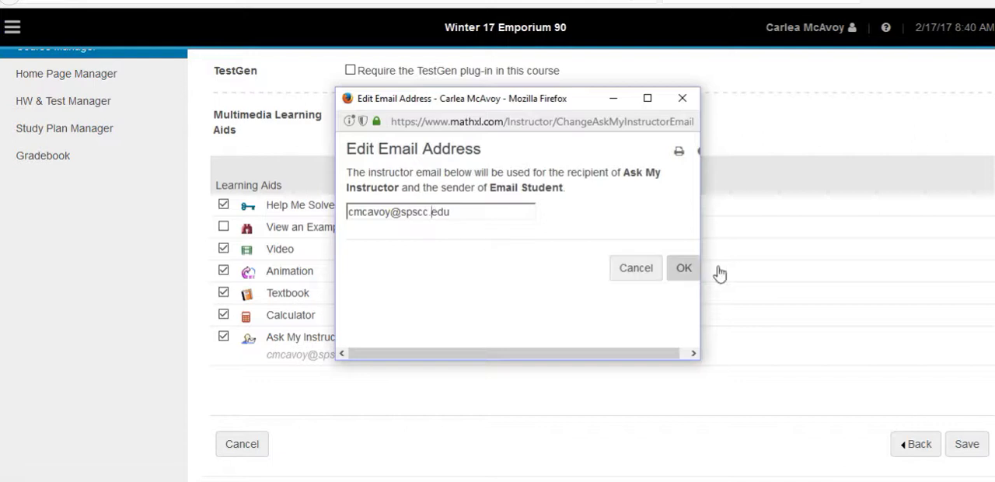
click(683, 268)
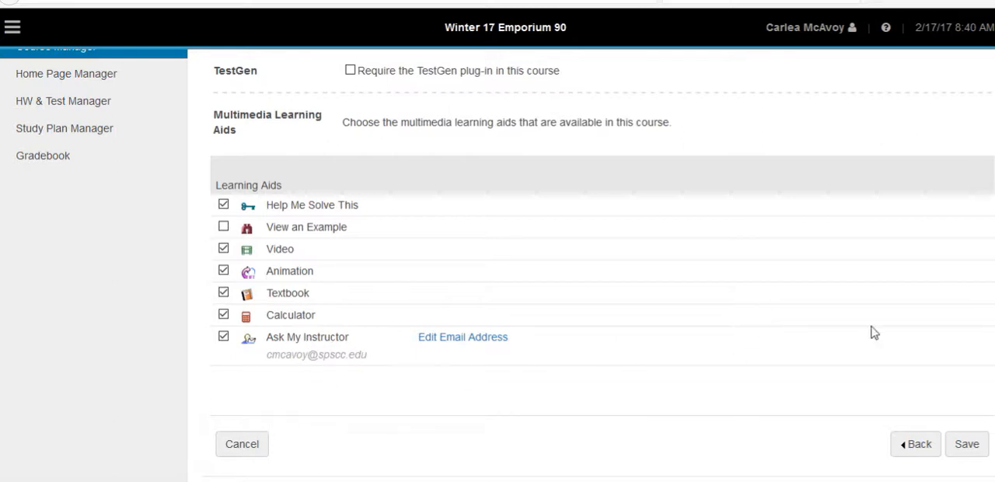
click(953, 443)
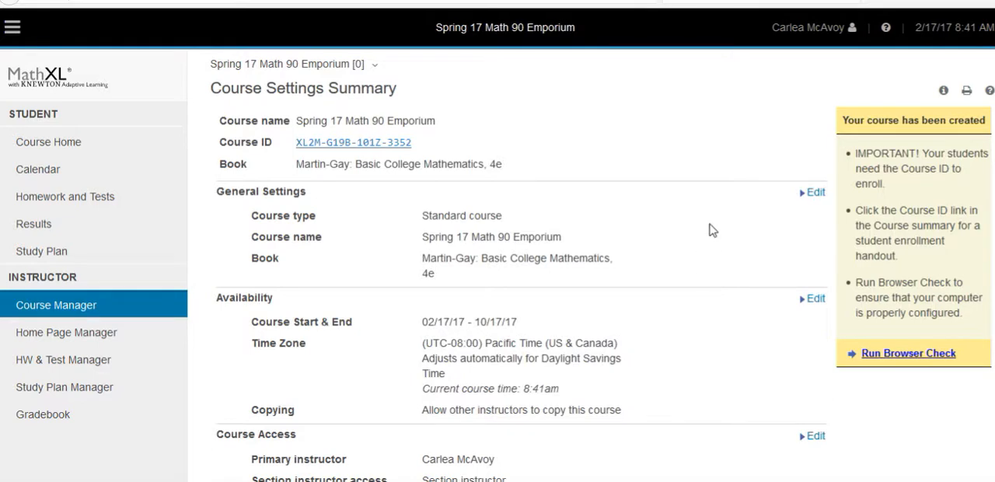
Edit the new course's access settings to revoke the Edit Ask My Instructor email address privilege, and save
scroll(711, 226, down, 2)
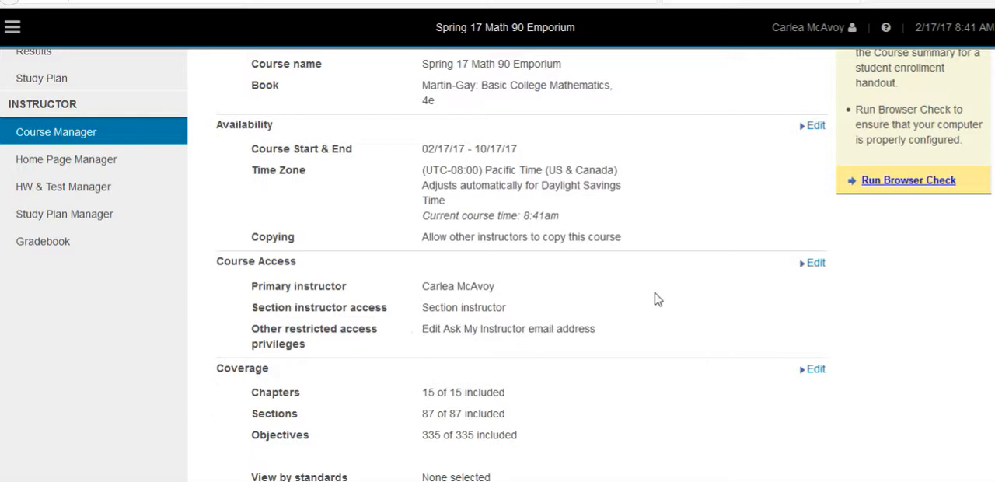
scroll(655, 299, up, 1)
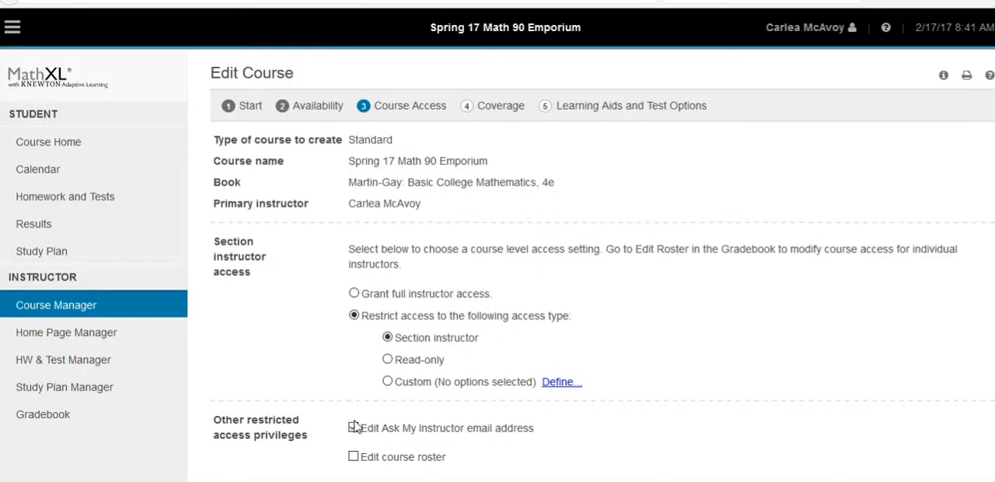
click(354, 428)
scroll(796, 326, down, 2)
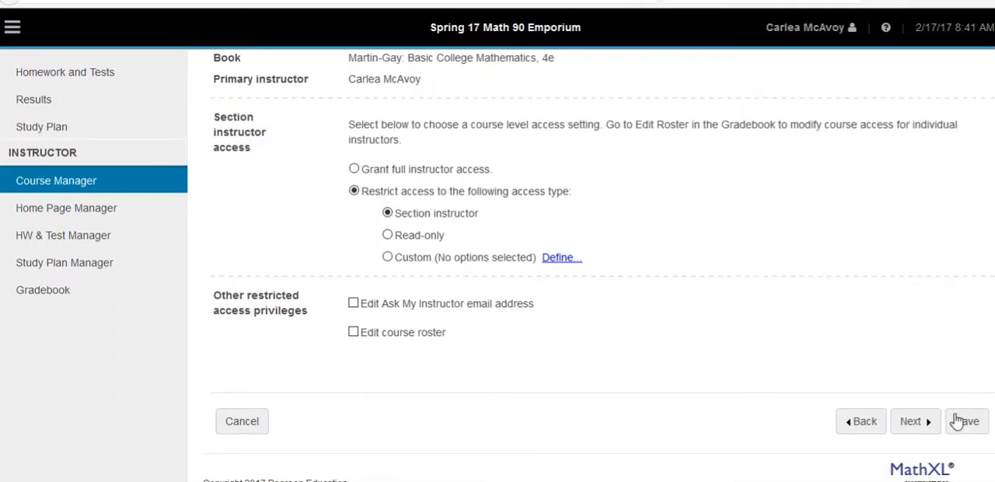
click(964, 422)
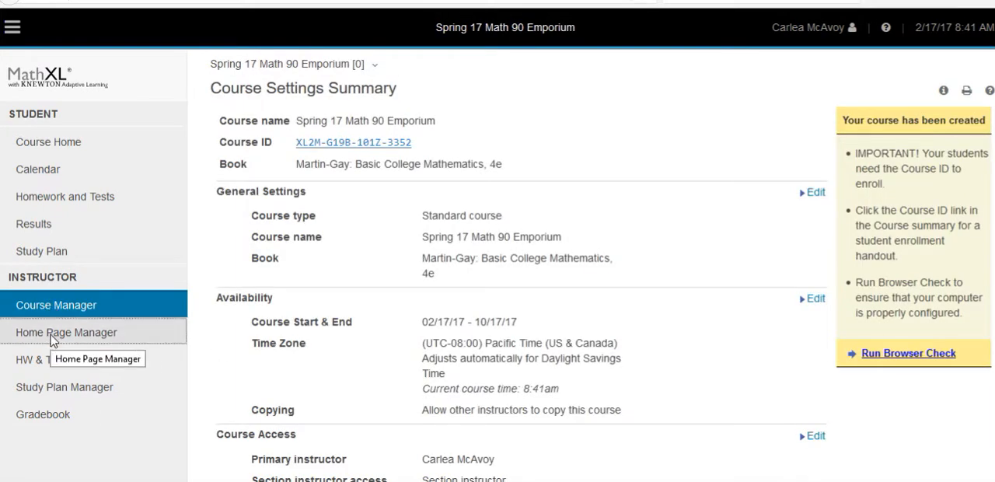
Look through the announcements in the Home Page Manager and open the "Free Math Help!" announcement for editing
click(51, 340)
scroll(642, 327, down, 3)
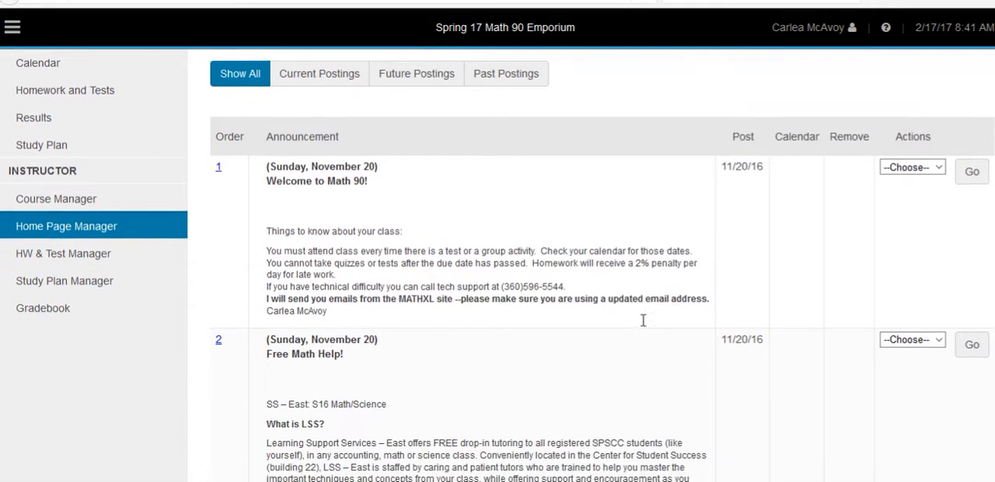
scroll(479, 362, down, 3)
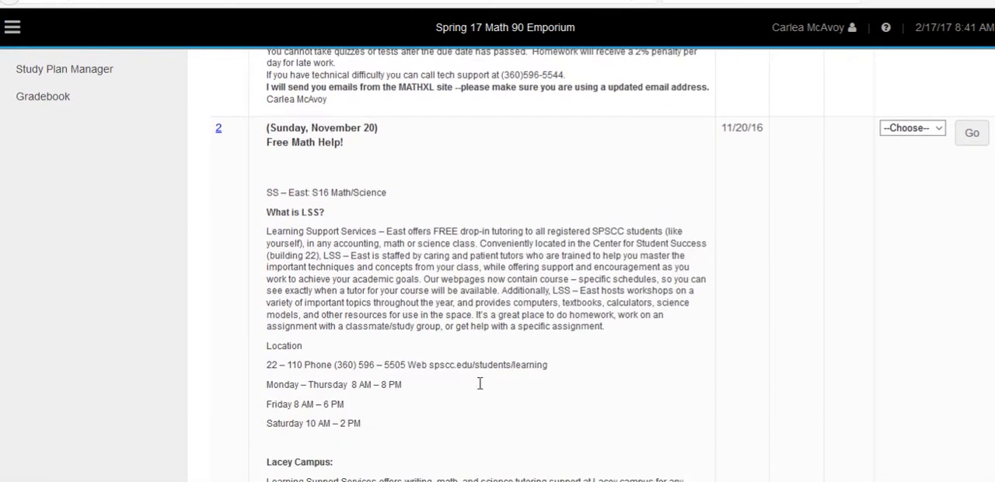
scroll(529, 233, down, 5)
scroll(531, 294, down, 1)
scroll(531, 291, up, 7)
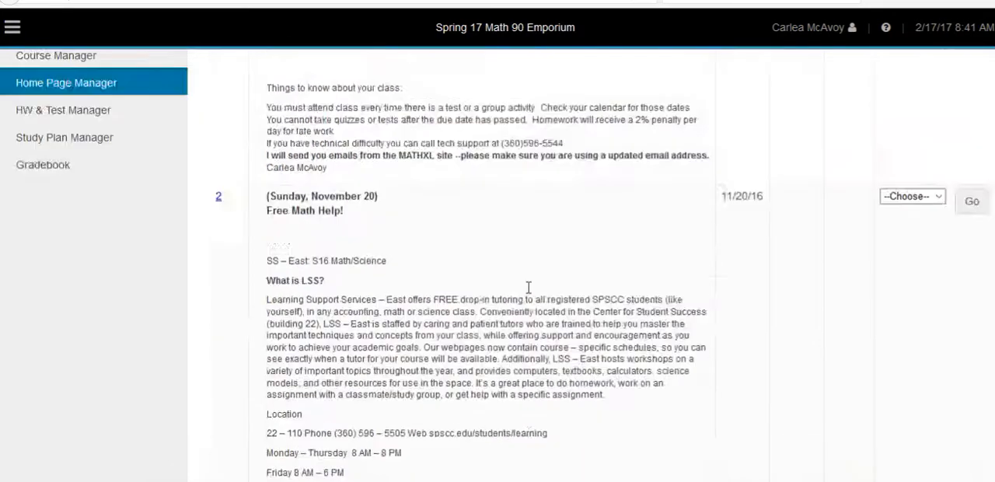
scroll(531, 286, down, 2)
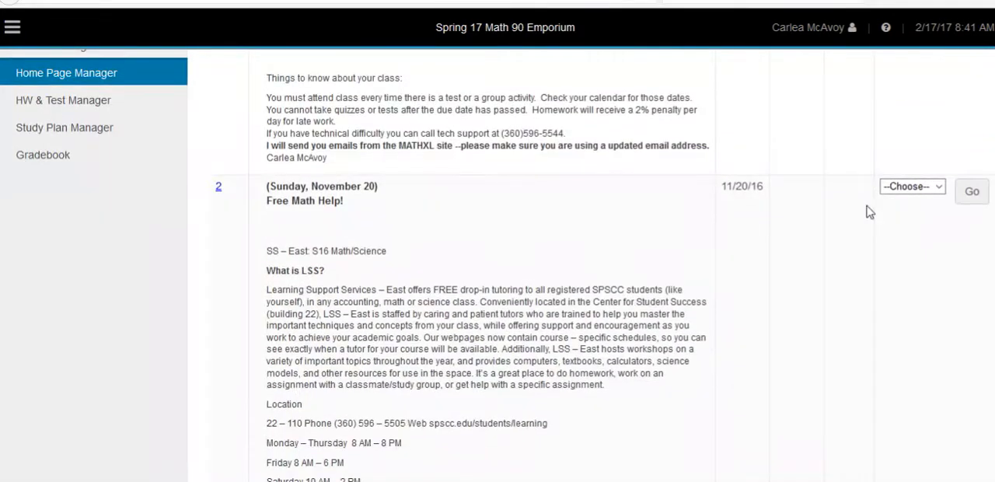
click(941, 188)
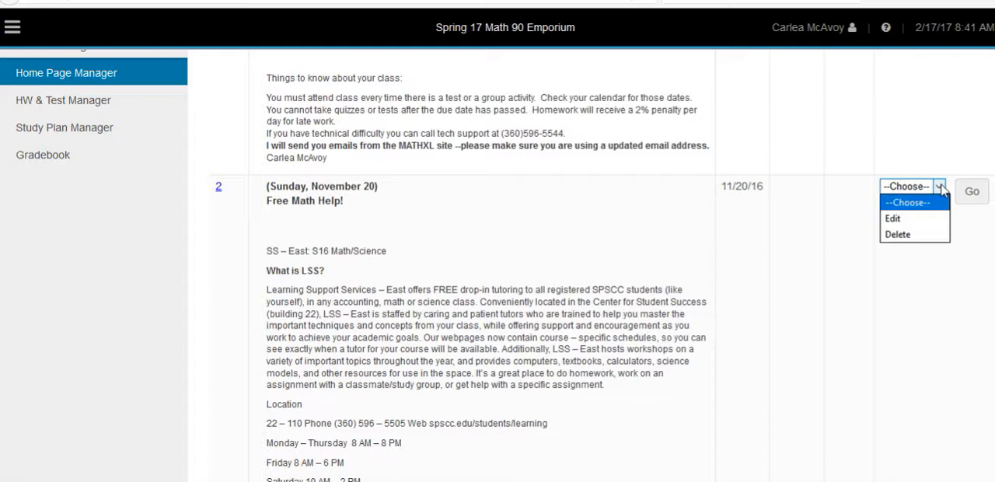
click(916, 221)
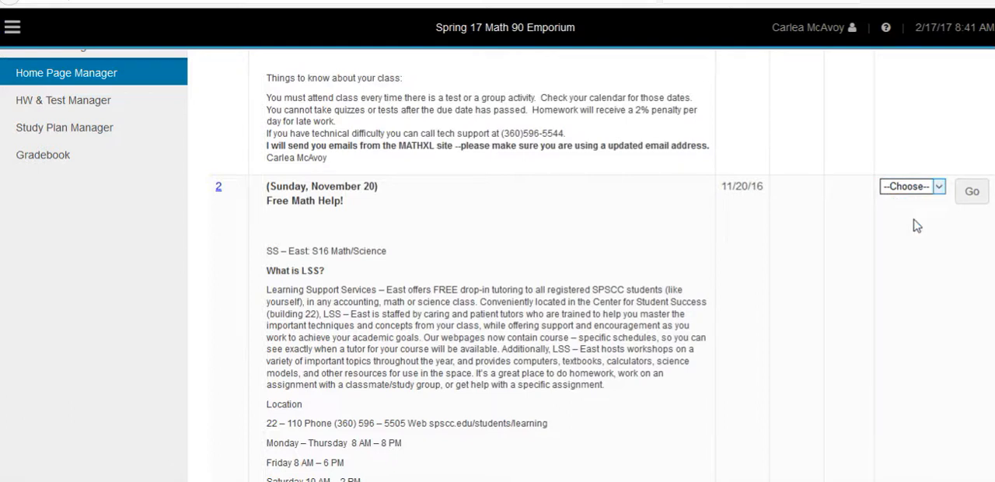
click(971, 192)
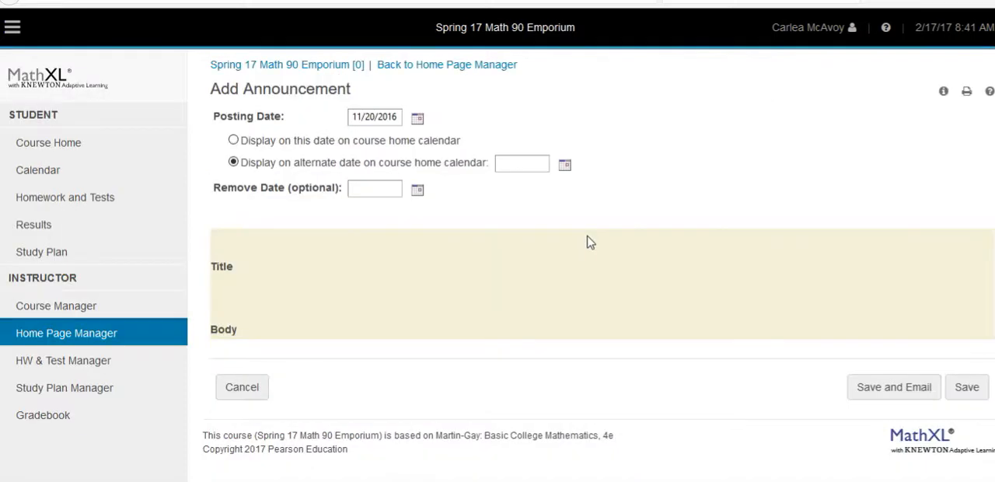
Set the posting date of the "Free Math Help!" announcement to 2/17/2017
click(418, 123)
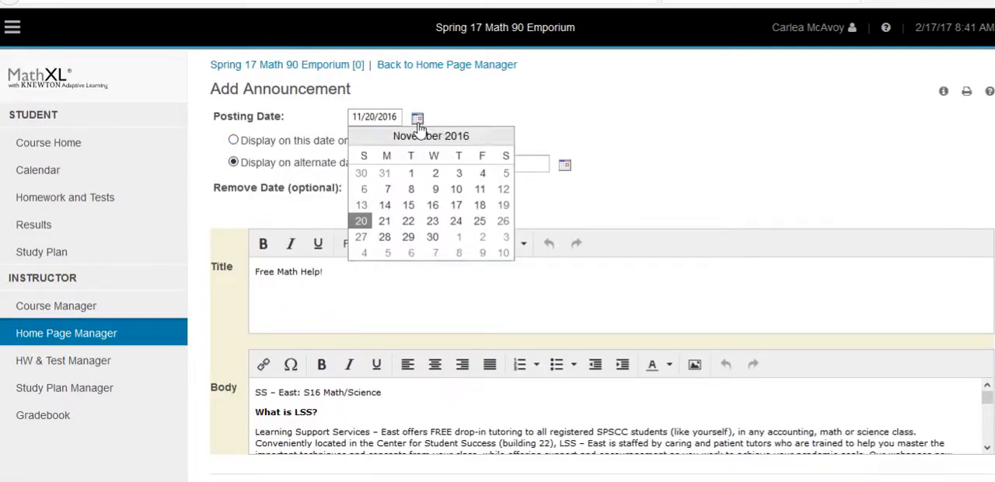
click(484, 136)
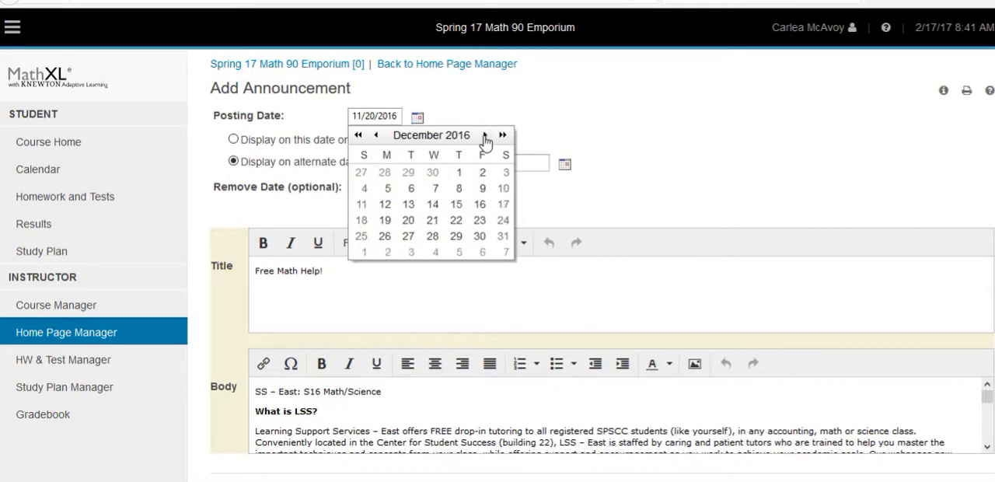
click(484, 136)
click(485, 136)
click(485, 136)
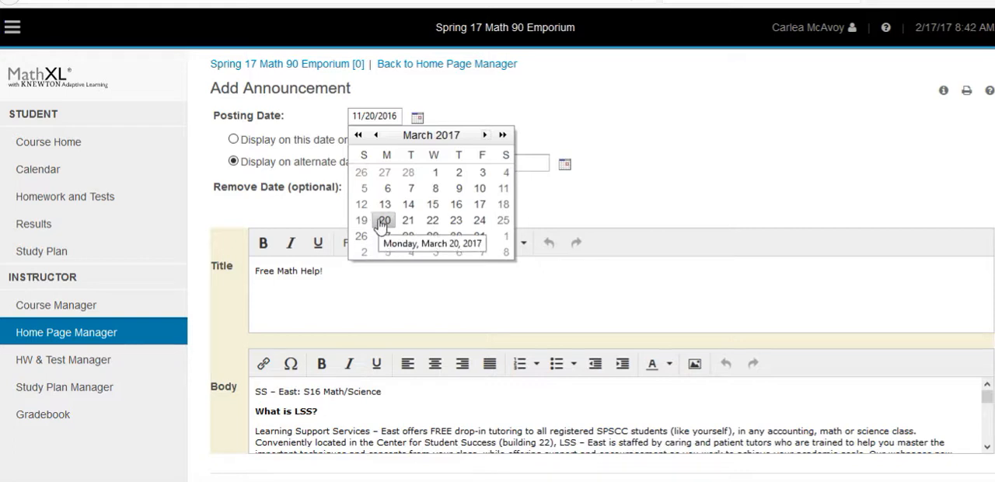
click(375, 135)
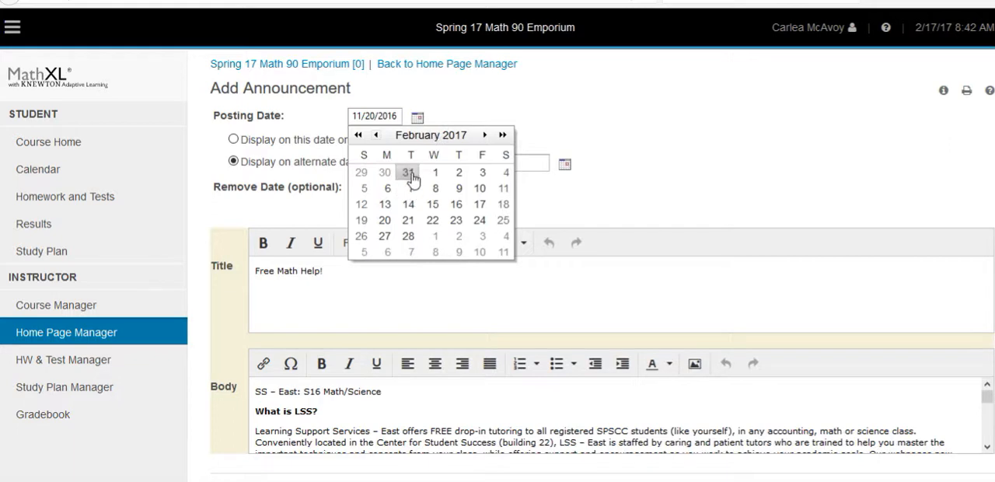
click(482, 203)
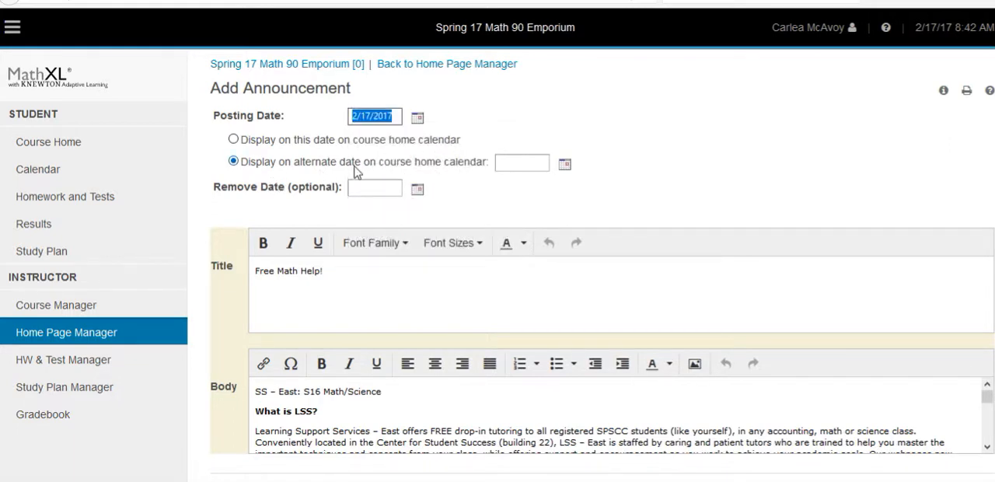
Display the "Free Math Help!" announcement on its posting date on the course home calendar and save it without emailing
click(234, 140)
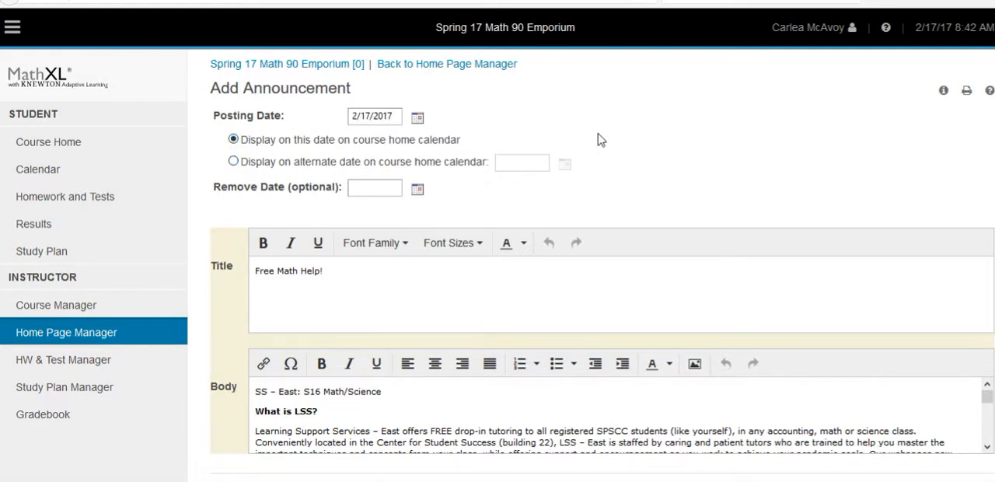
scroll(646, 147, down, 3)
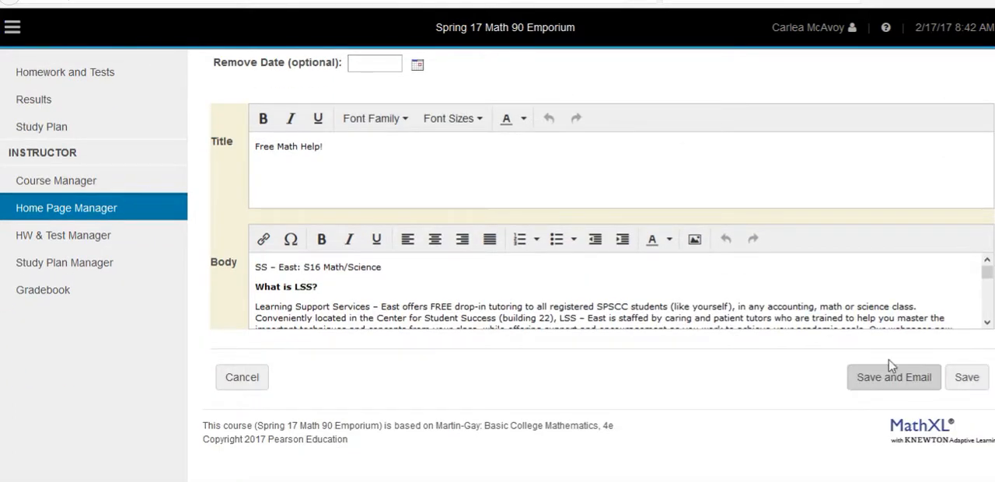
click(972, 381)
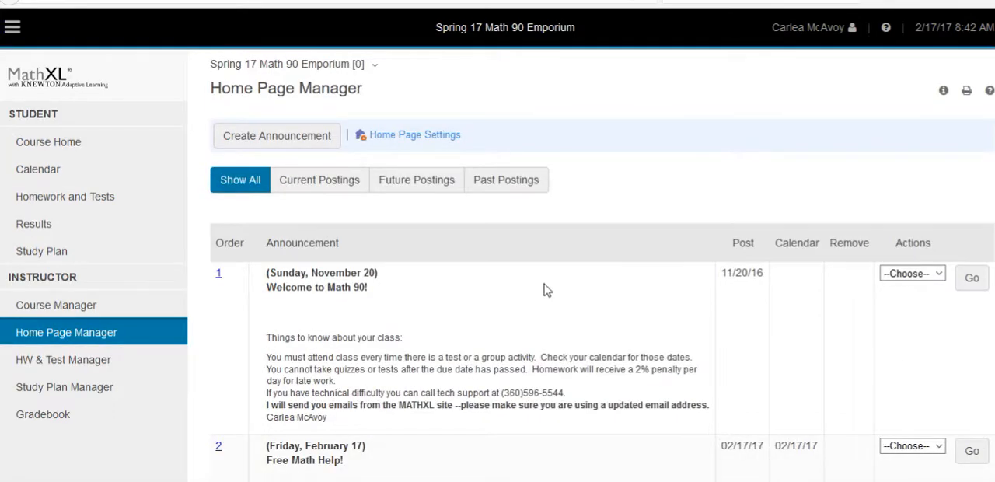
Edit the "Welcome to Math 90!" announcement and set its posting date to 2/17/2017
scroll(546, 290, down, 1)
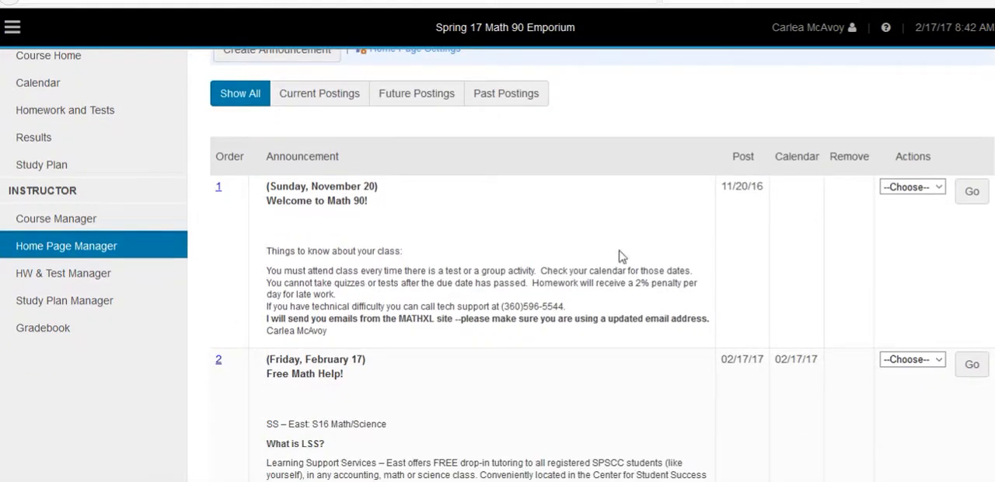
click(938, 188)
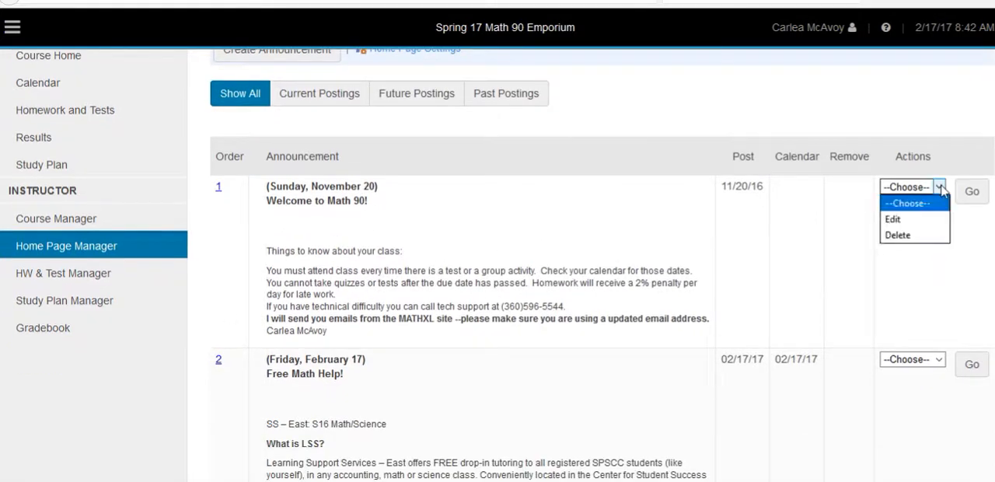
click(914, 226)
click(972, 191)
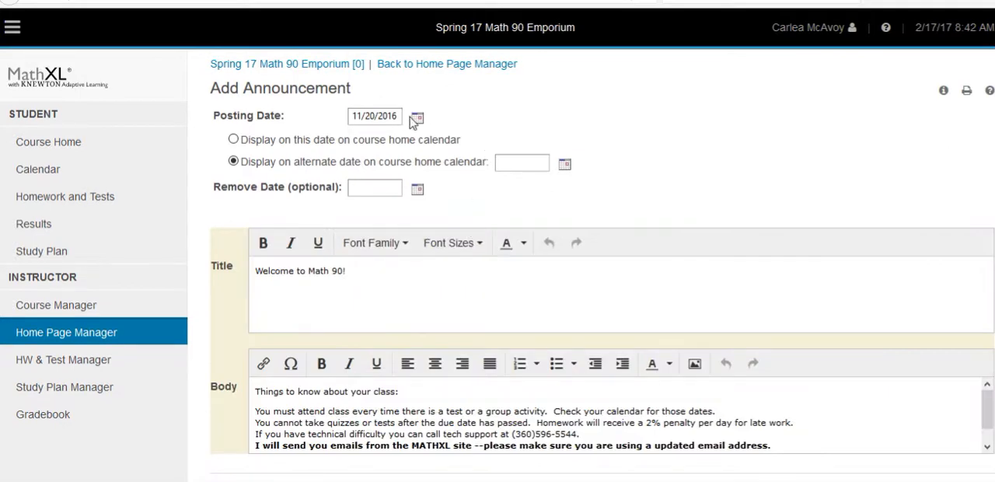
click(417, 118)
click(485, 136)
click(485, 136)
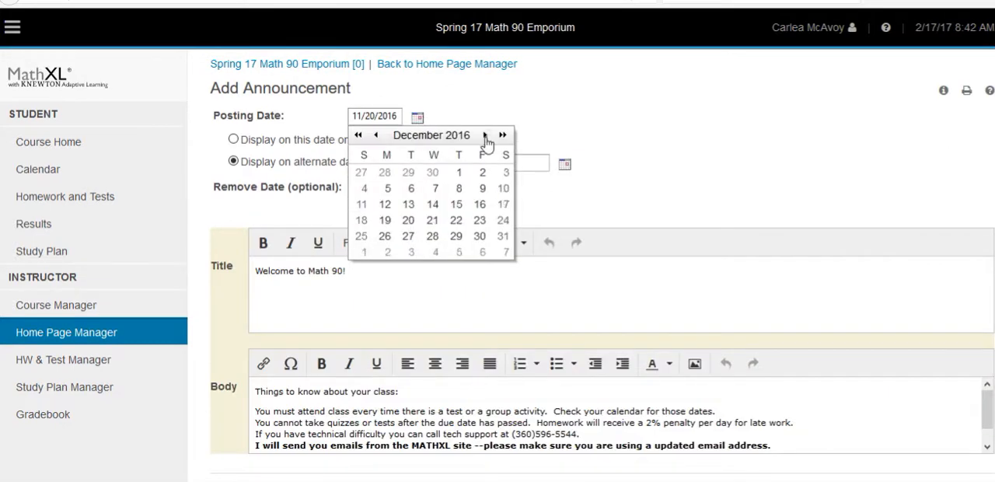
click(485, 136)
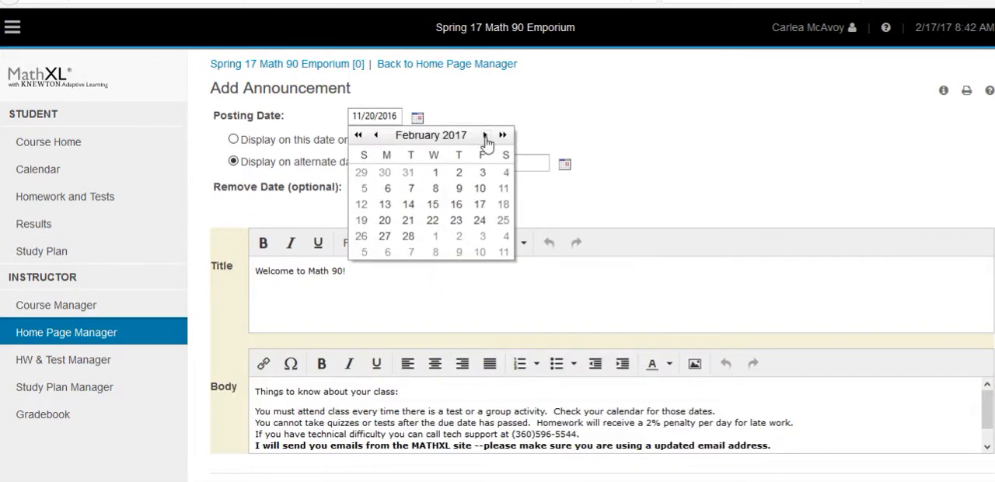
click(480, 206)
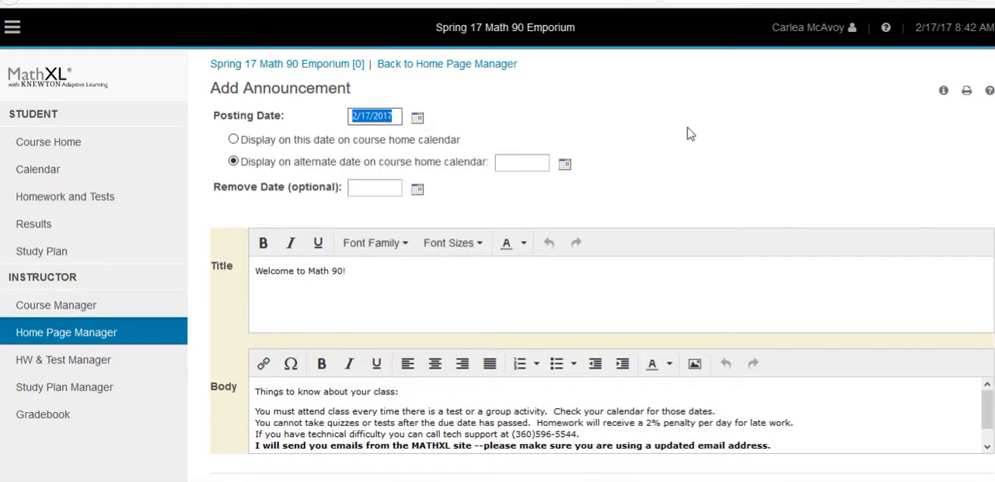
Display the "Welcome to Math 90!" announcement on its posting date on the course home calendar, check its body text, and save
click(234, 140)
scroll(813, 209, down, 3)
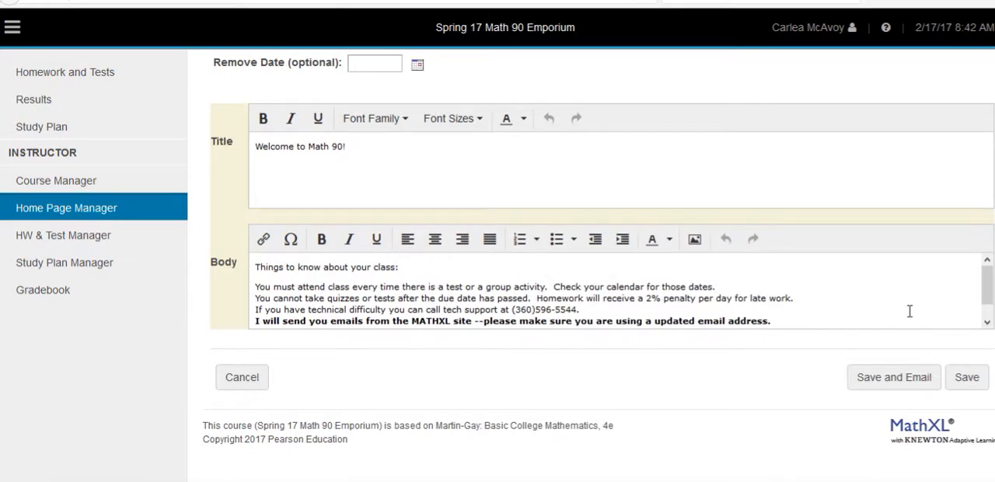
scroll(982, 303, down, 1)
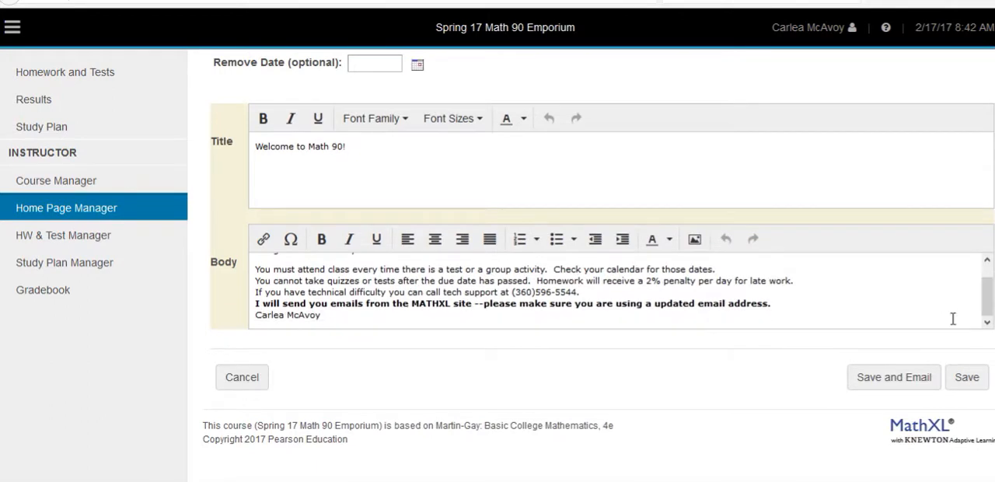
click(964, 383)
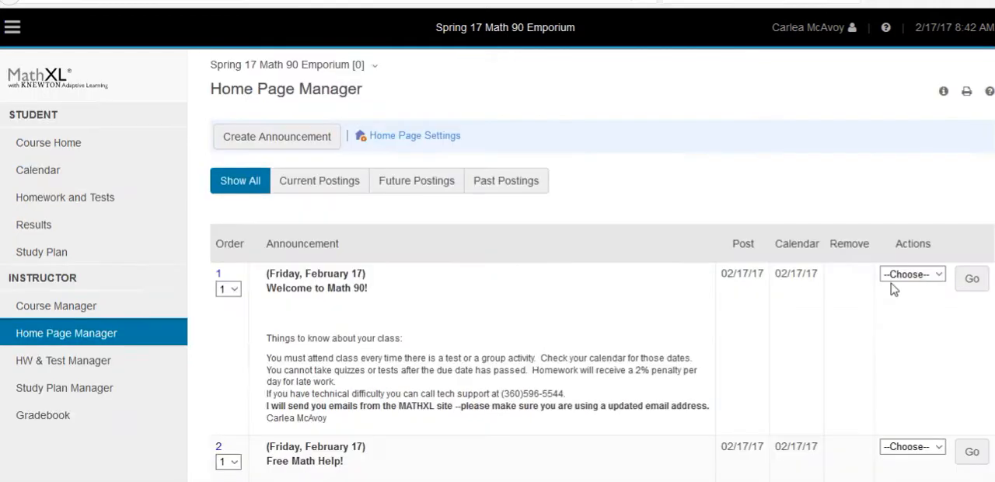
Choose order position 1 for the "Welcome to Math 90!" announcement and look over the remaining announcements
click(219, 273)
click(234, 275)
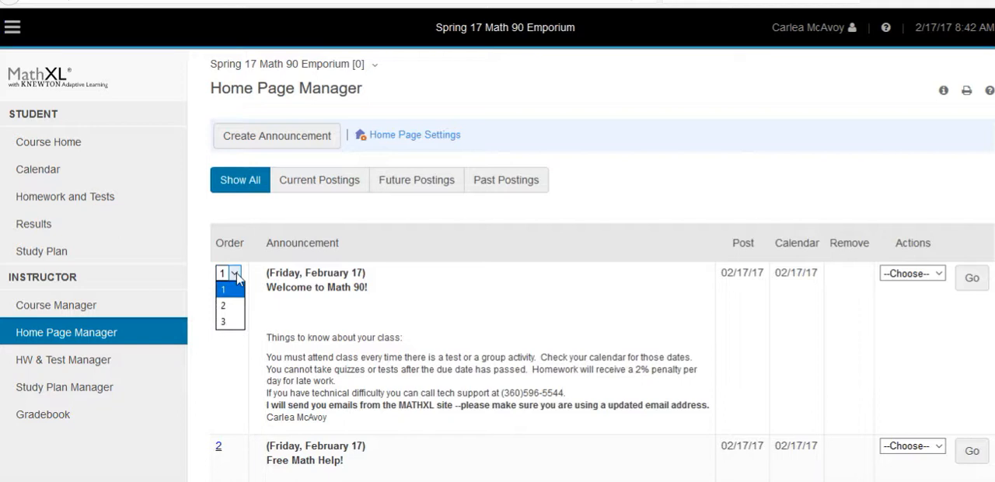
click(227, 289)
scroll(645, 316, down, 5)
scroll(644, 316, down, 5)
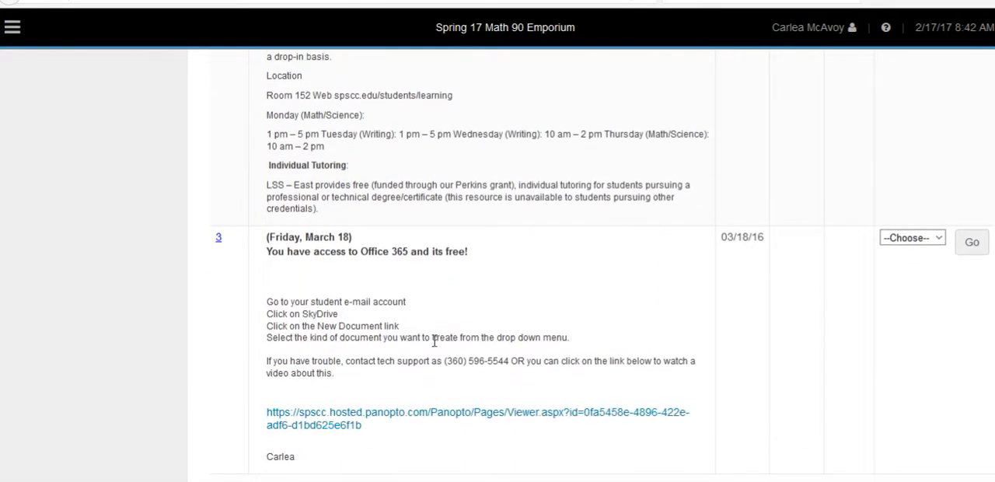
scroll(642, 283, up, 10)
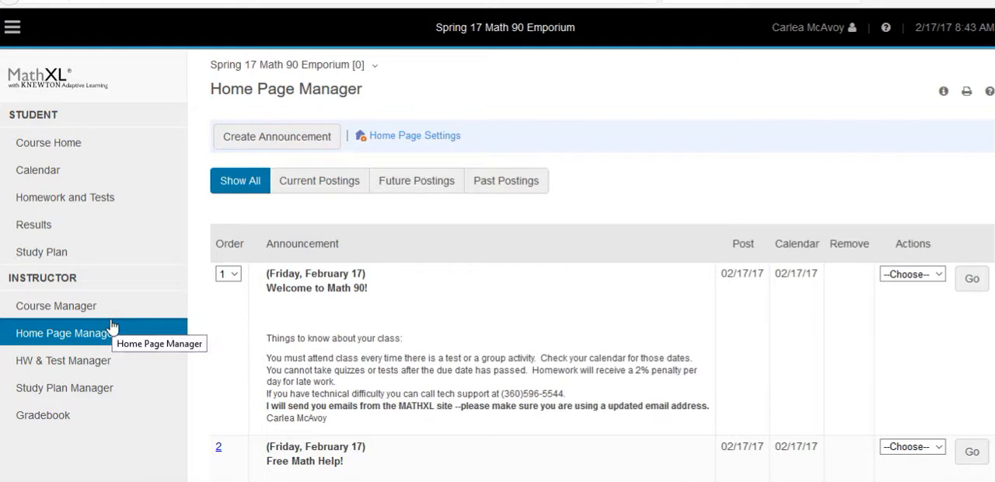
Look through the course list in the Course Manager and view the new course's Gradebook
click(66, 313)
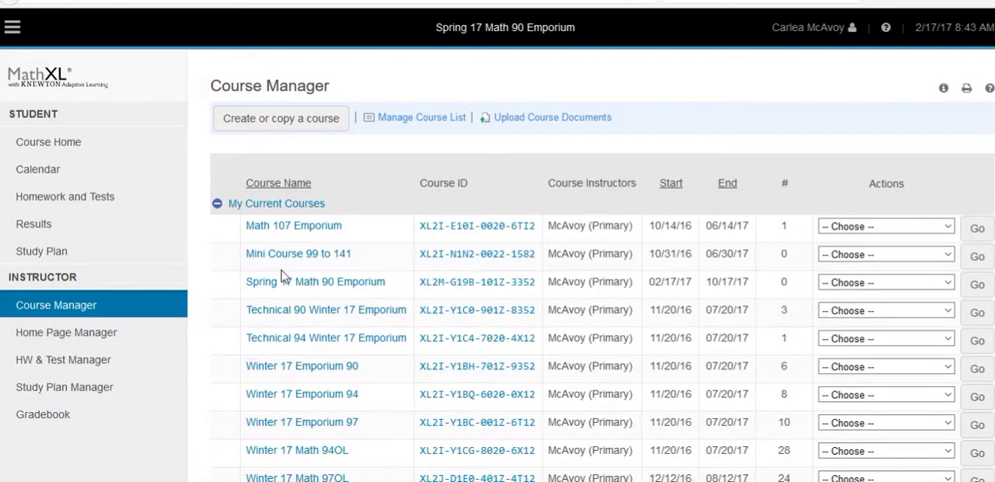
scroll(284, 284, down, 3)
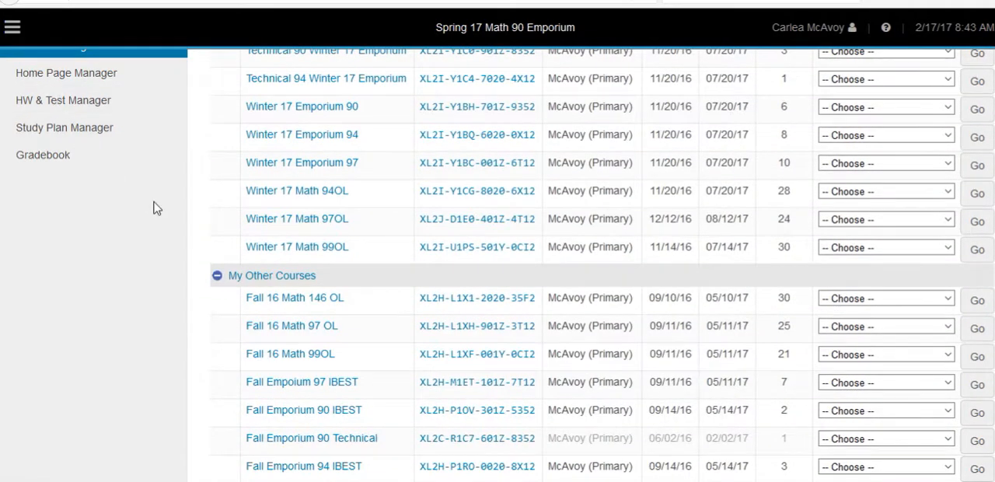
click(64, 156)
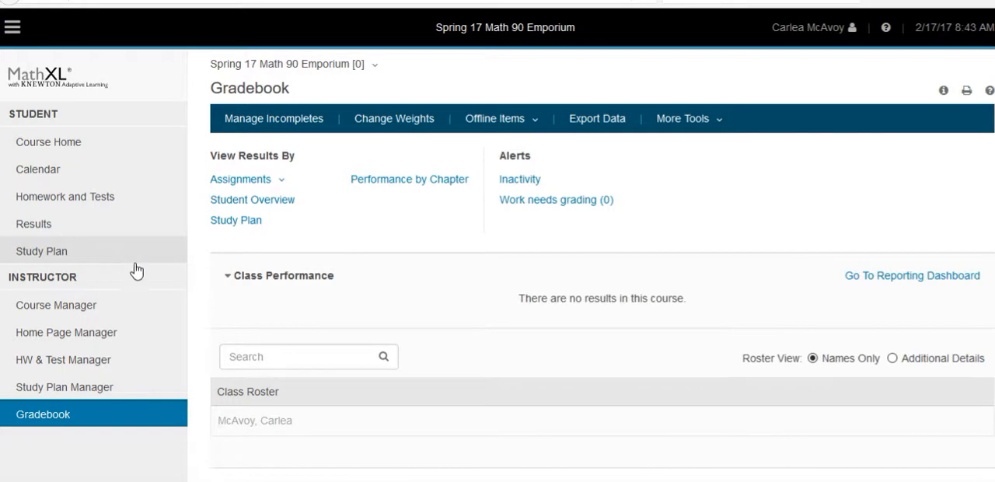
Check the announcements on the Course Home page, open the course documents, and close the documents window
click(57, 149)
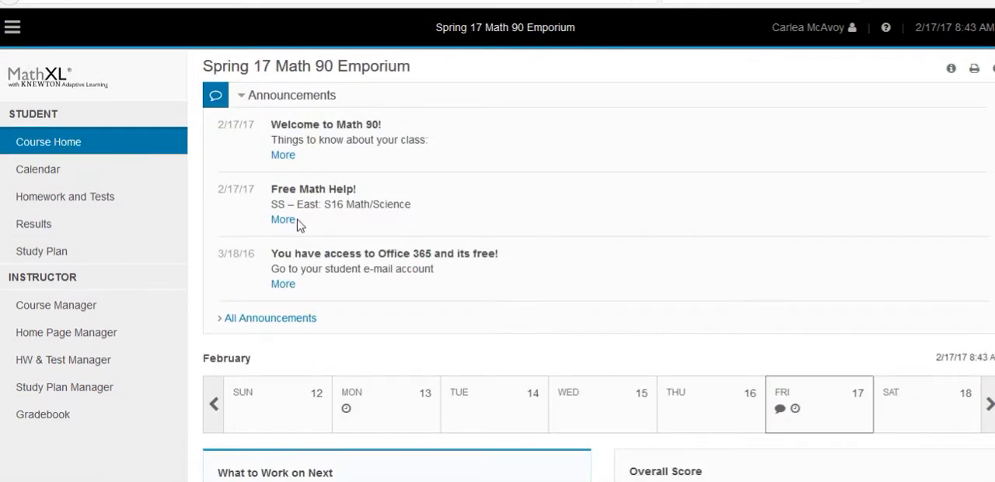
scroll(284, 220, down, 7)
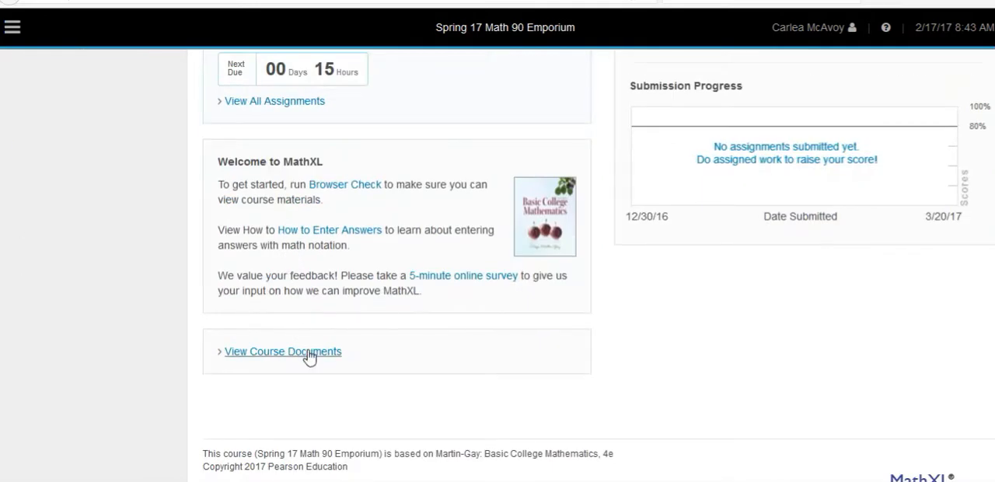
click(309, 356)
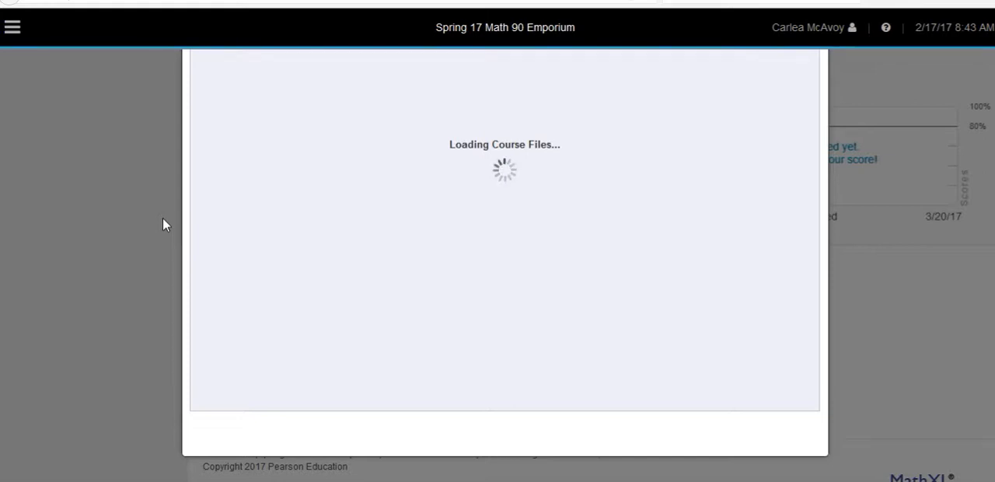
scroll(160, 206, up, 2)
scroll(160, 206, down, 2)
scroll(160, 206, up, 2)
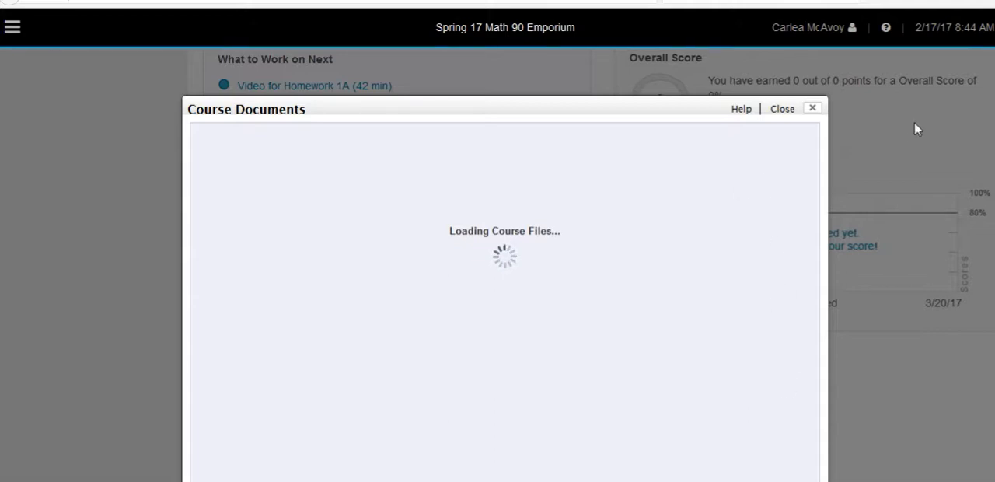
click(813, 110)
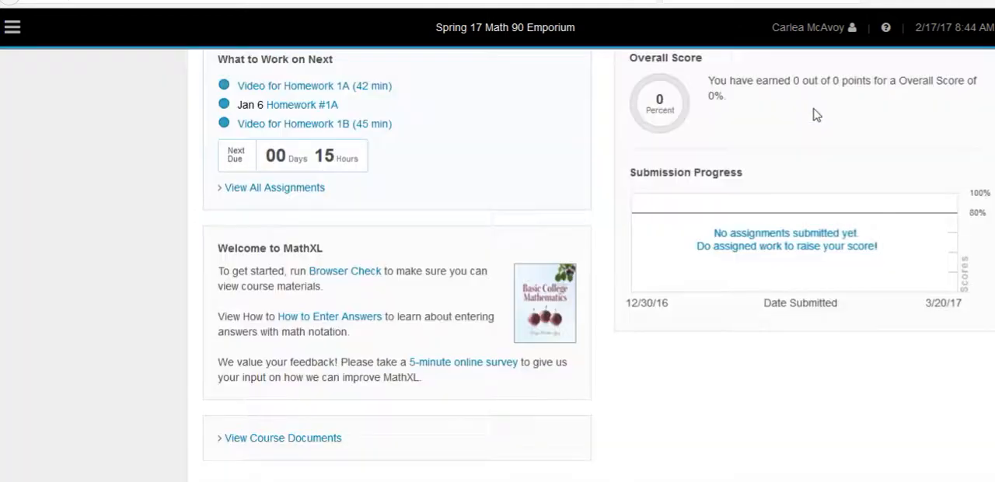
Open the Homework/Test Manager and look over the start and due dates of the assignments for the first chapters
scroll(223, 241, up, 5)
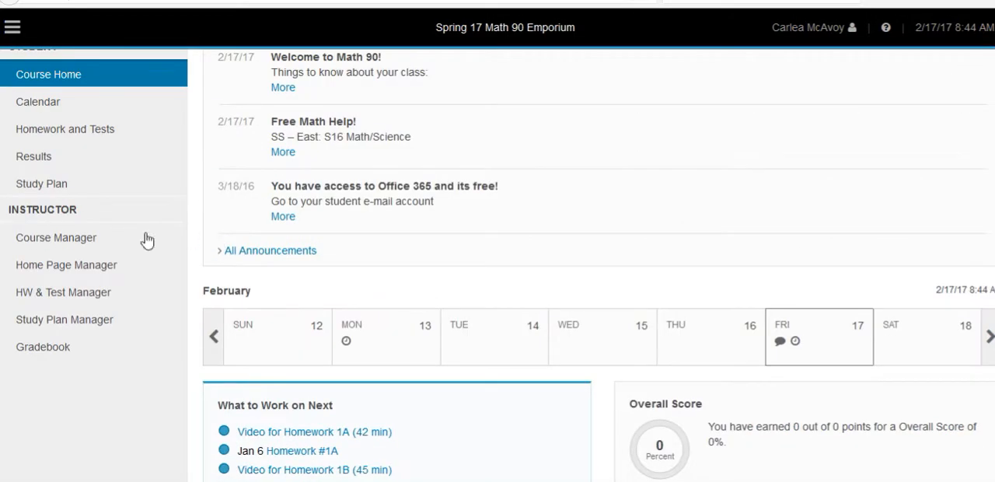
click(68, 294)
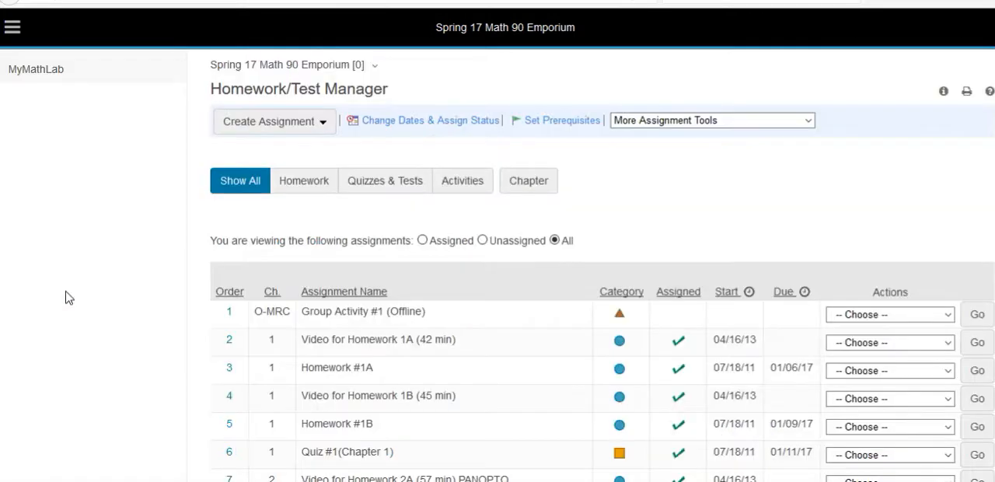
scroll(731, 248, down, 2)
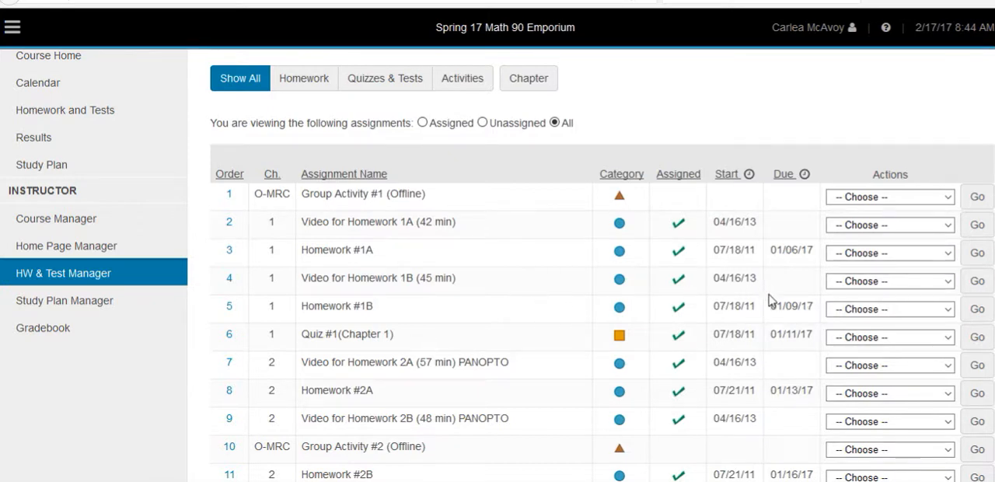
scroll(801, 362, down, 2)
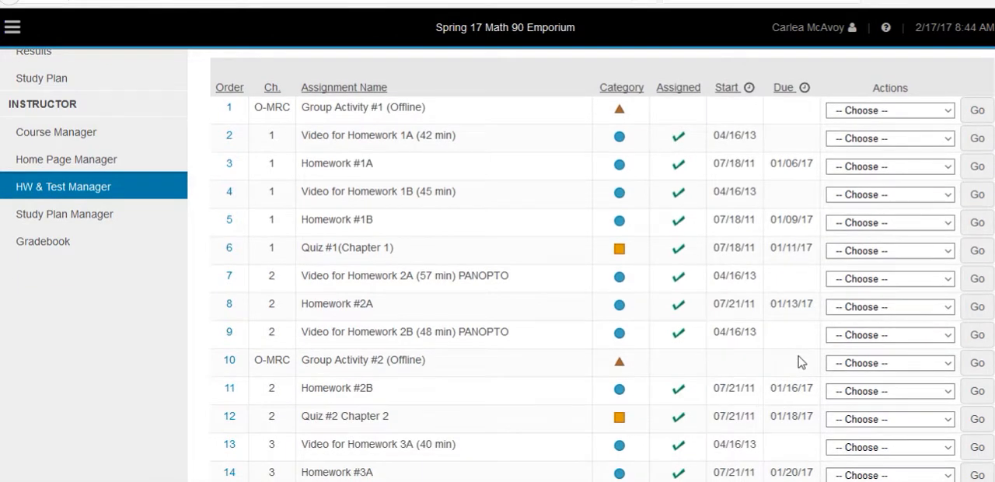
scroll(800, 362, up, 3)
scroll(791, 351, down, 5)
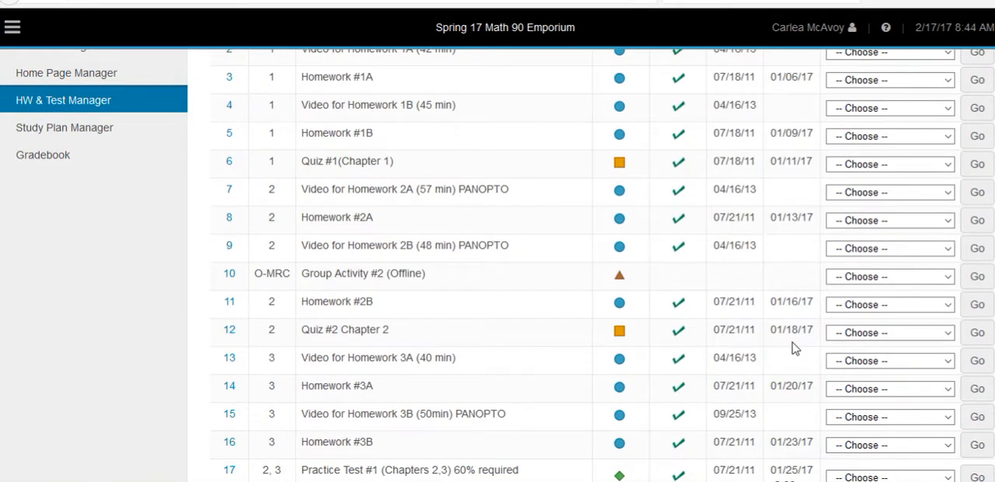
scroll(793, 348, down, 4)
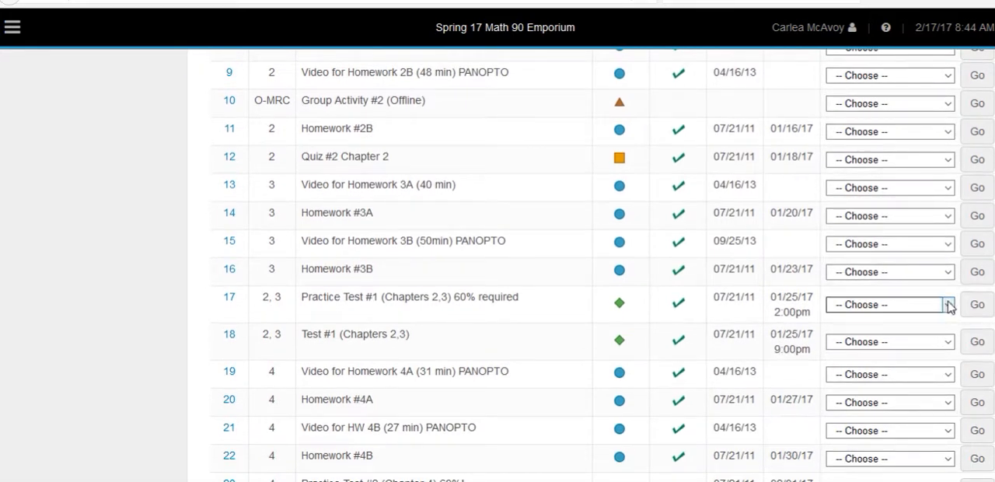
View the class settings of Practice Test #1 (Chapters 2,3), check its due time and prerequisites, and return to the assignment list without saving
click(886, 304)
click(866, 400)
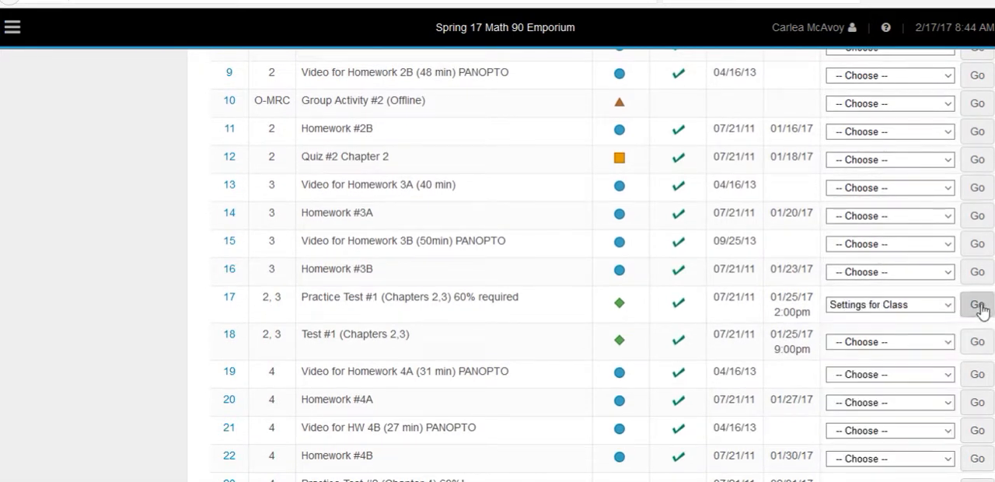
click(977, 304)
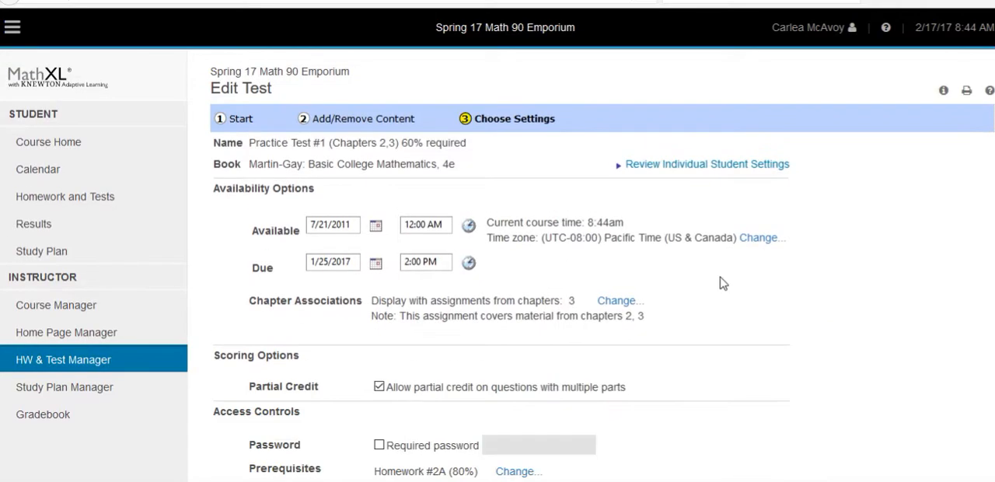
scroll(723, 283, down, 5)
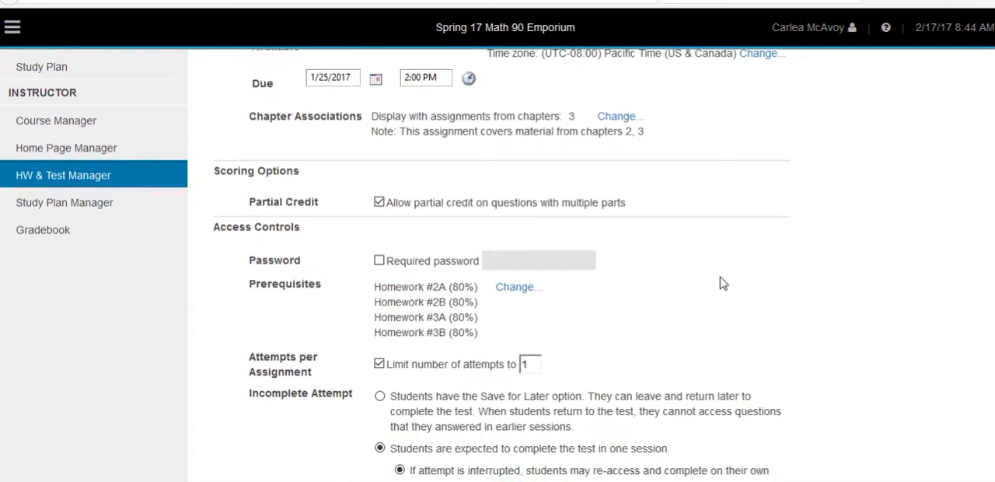
scroll(723, 283, up, 5)
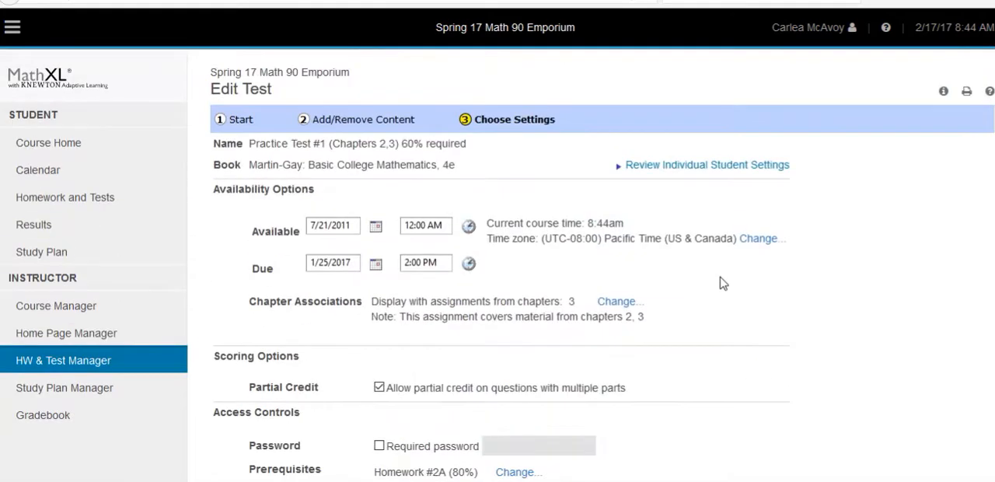
click(104, 360)
click(615, 231)
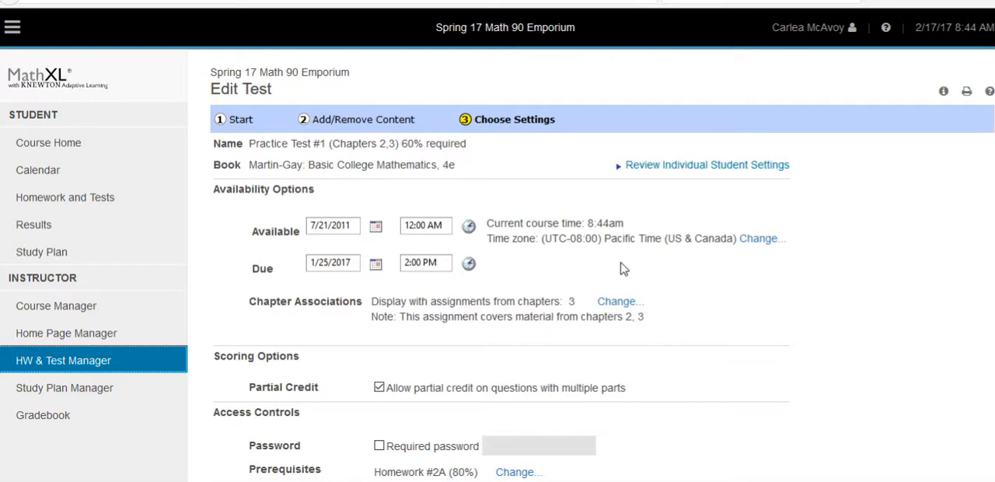
Look through the remaining assignments to the end of the list and open the class settings of the Practice Final Exam
scroll(769, 258, down, 3)
scroll(770, 258, up, 3)
scroll(770, 259, down, 5)
scroll(768, 258, down, 4)
scroll(716, 279, down, 4)
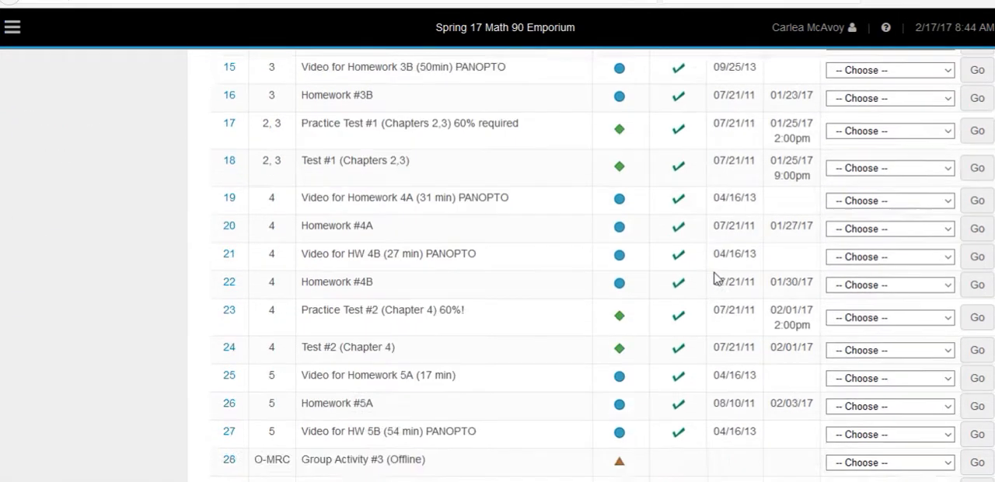
scroll(716, 278, down, 1)
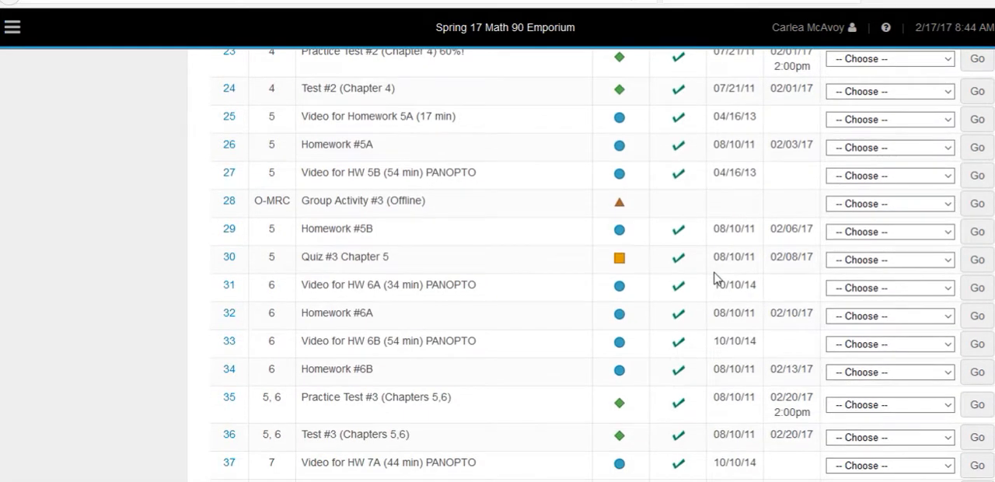
scroll(716, 279, down, 9)
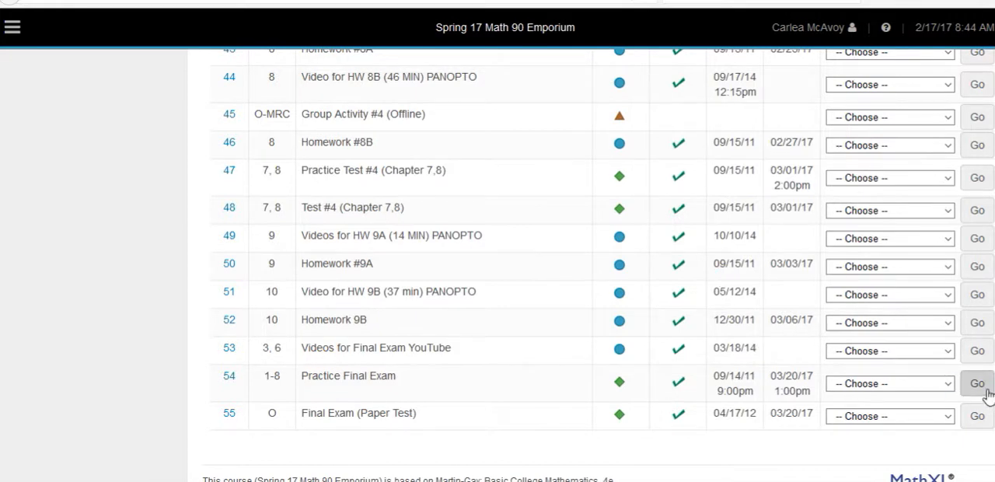
click(949, 383)
click(926, 287)
click(972, 382)
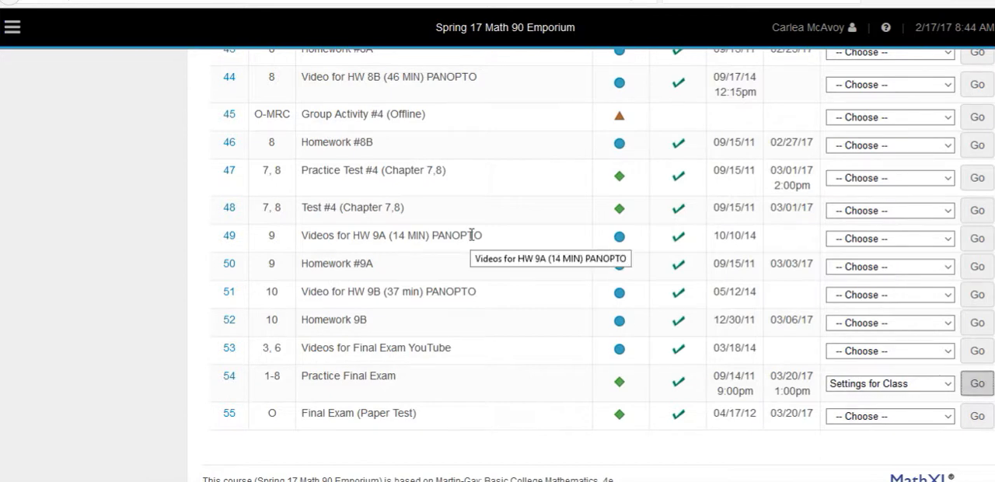
Review the Practice Final Exam's due date, attempt limit and time limit, and leave the page without saving
scroll(847, 330, down, 2)
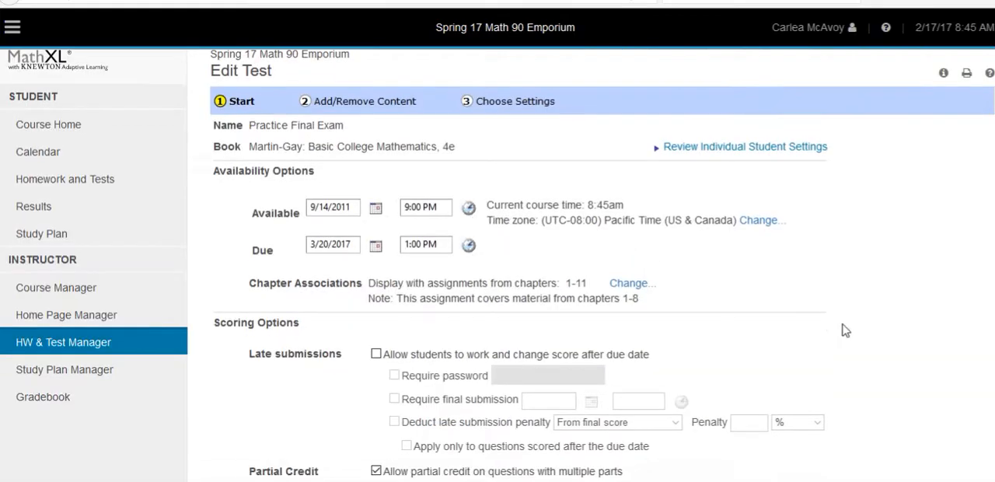
scroll(847, 331, down, 3)
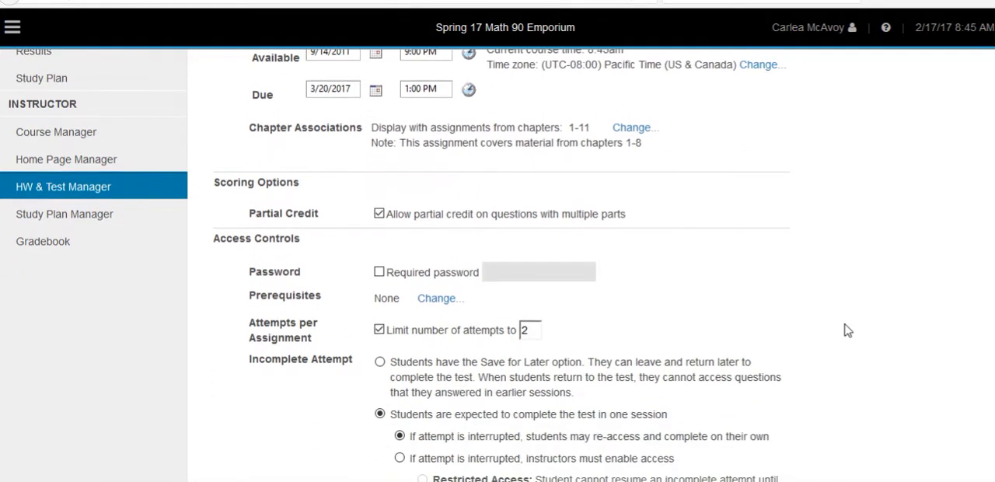
scroll(847, 330, down, 15)
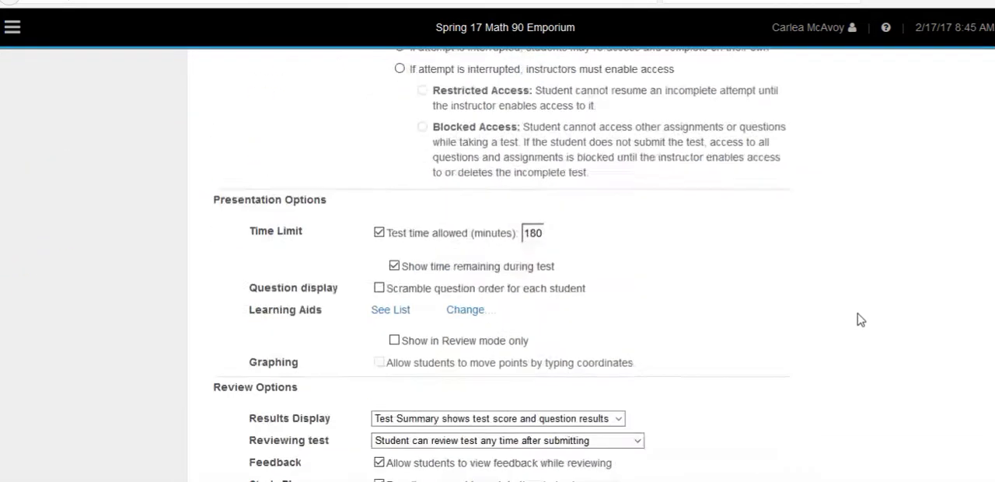
scroll(877, 332, up, 20)
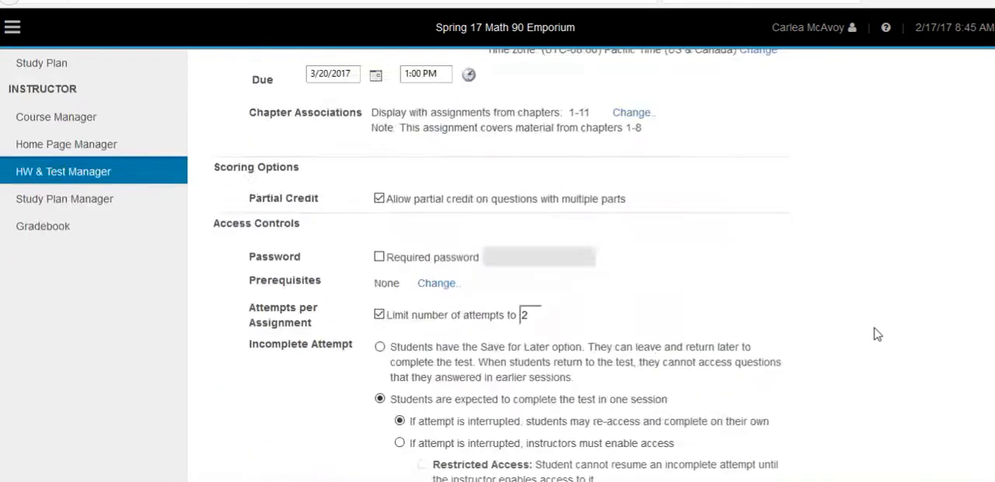
click(68, 369)
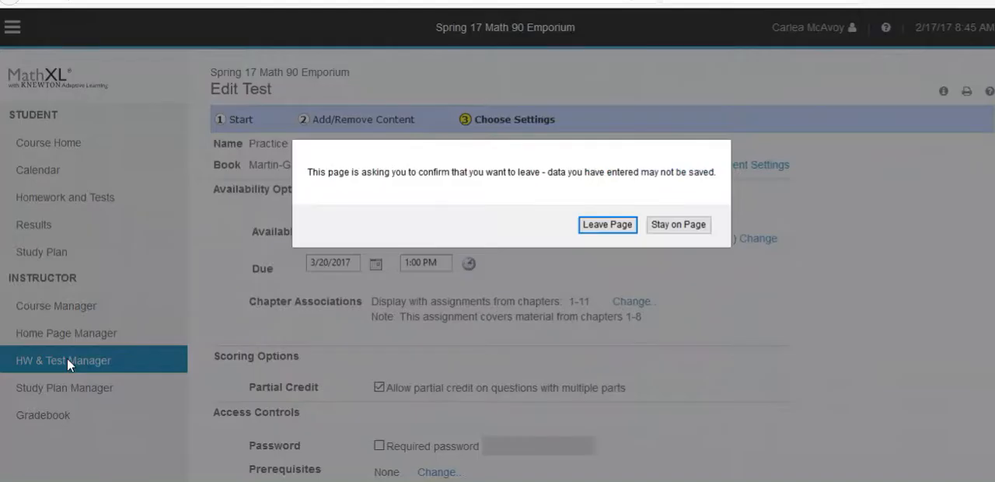
click(607, 225)
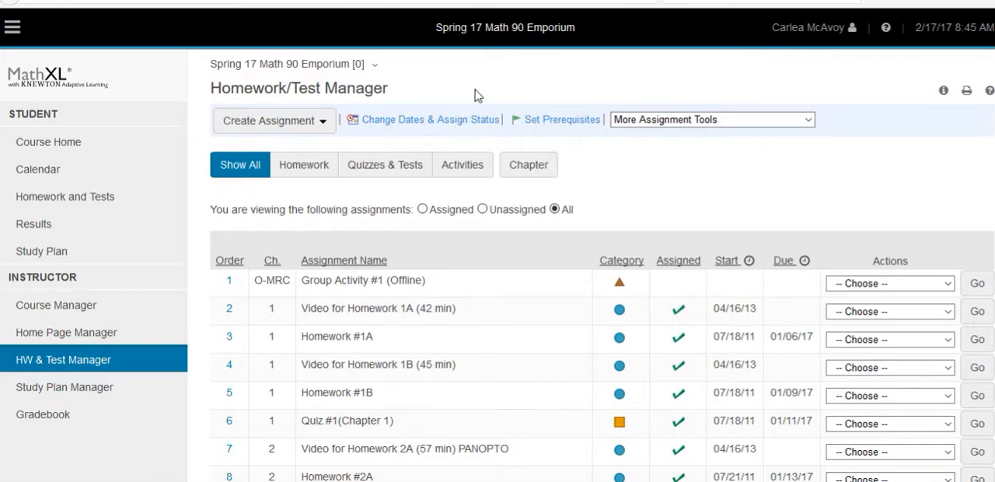
Open the page for changing dates and assign status and select Homework #1A and Homework #1B, leaving out the videos
click(444, 124)
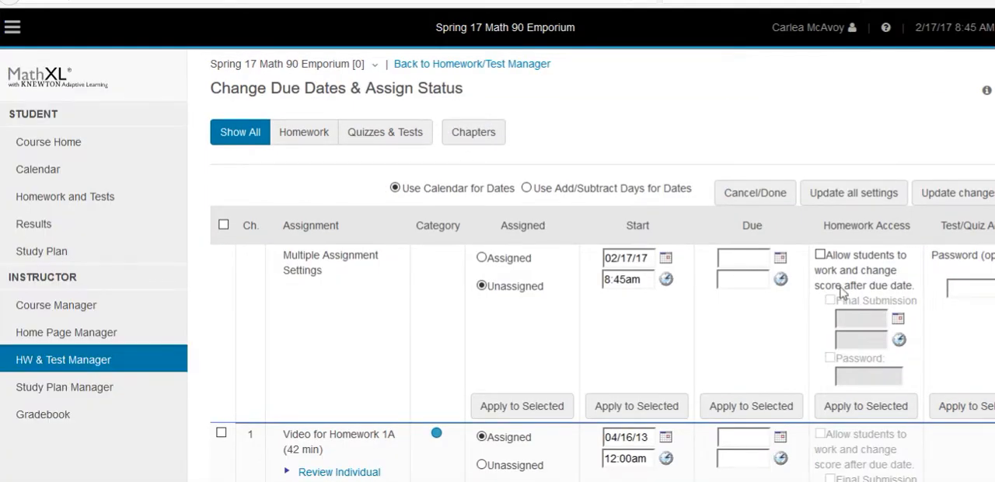
scroll(787, 297, down, 1)
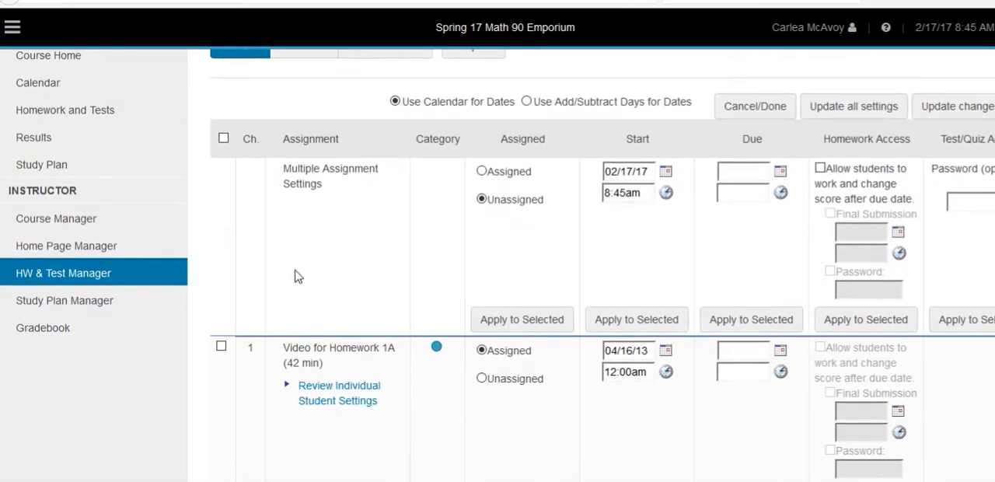
scroll(337, 327, down, 2)
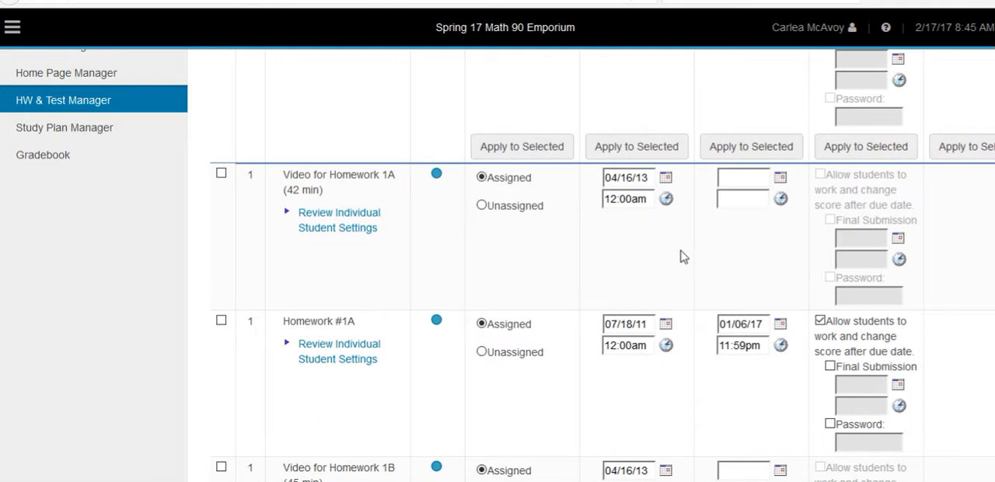
scroll(683, 257, down, 1)
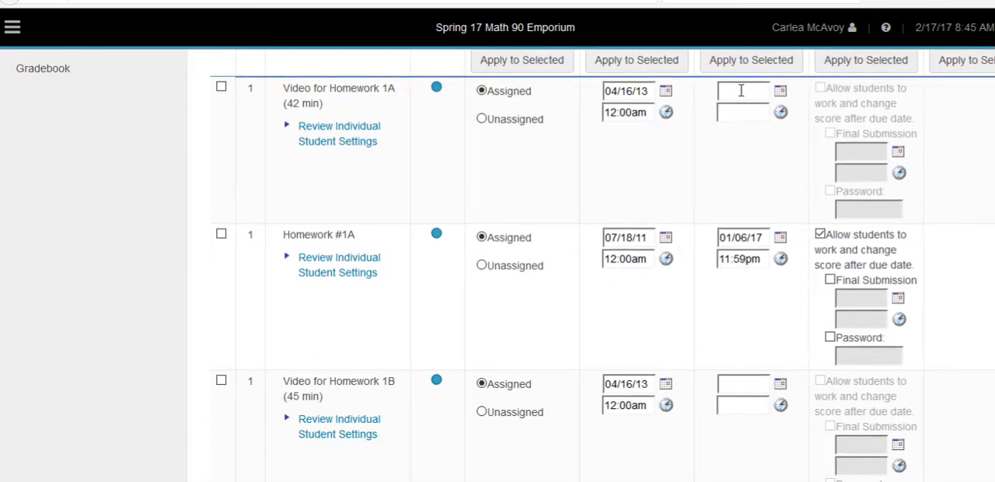
click(221, 237)
scroll(334, 280, down, 2)
click(223, 359)
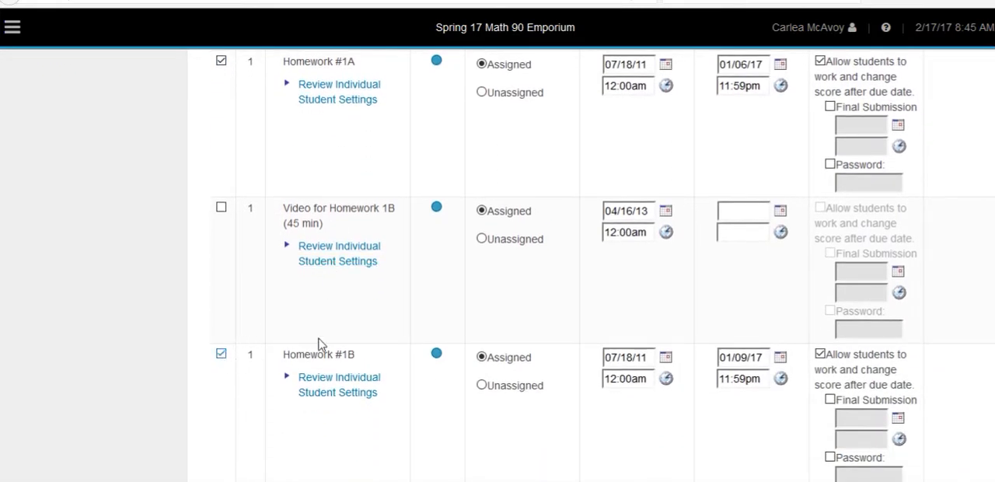
Add Quiz #1 (Chapter 1) and the Chapter 2 homework and quiz to the selected assignments, leaving out the videos
scroll(402, 303, down, 3)
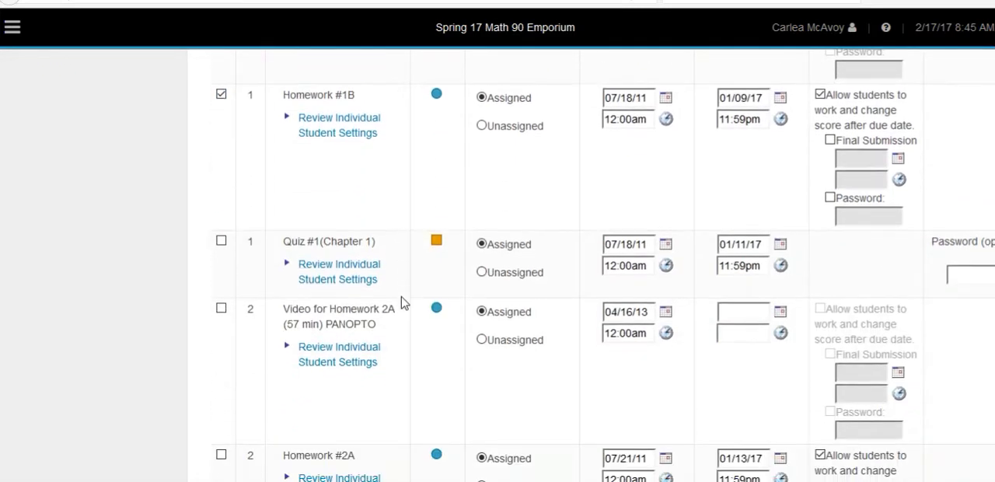
click(222, 241)
scroll(305, 279, down, 2)
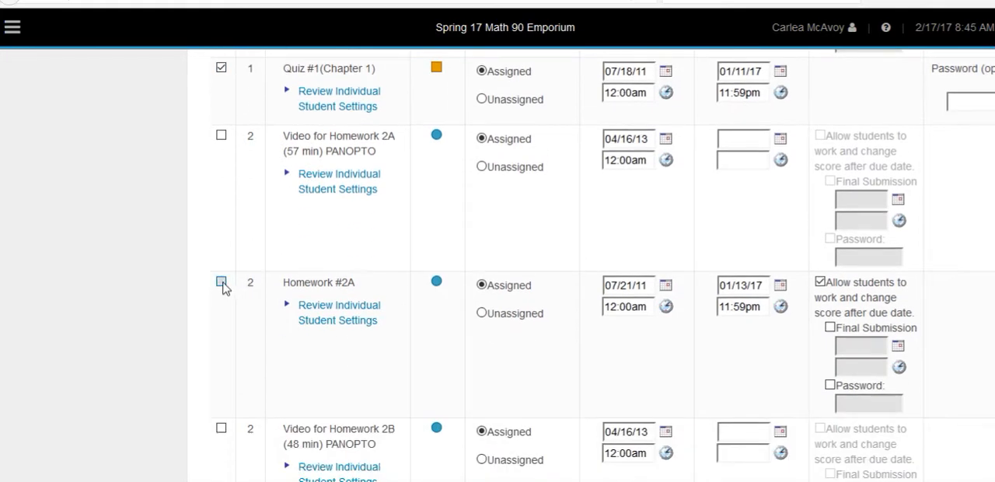
click(221, 283)
scroll(255, 360, down, 3)
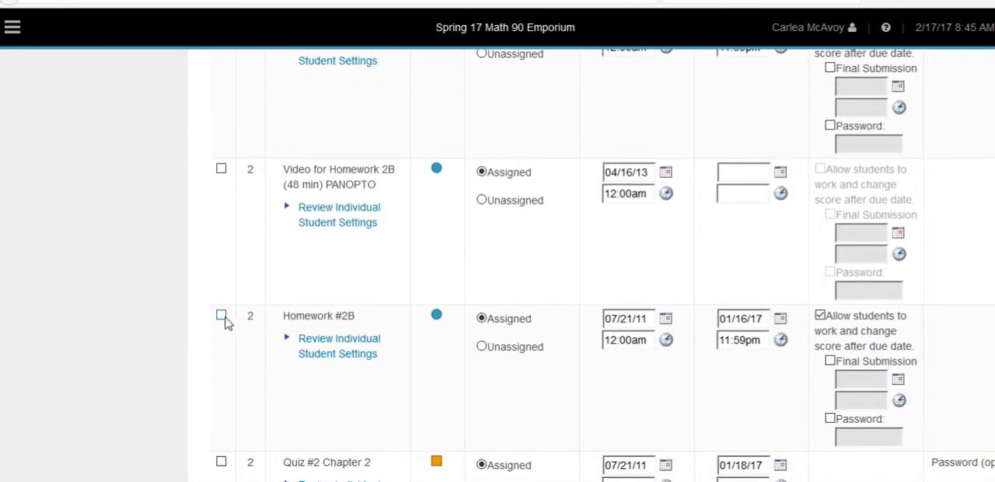
scroll(224, 320, down, 2)
click(222, 290)
Add Homework #3A, Homework #3B, Practice Test #1 and Test #1 (Chapters 2,3) to the selected assignments
scroll(223, 366, down, 3)
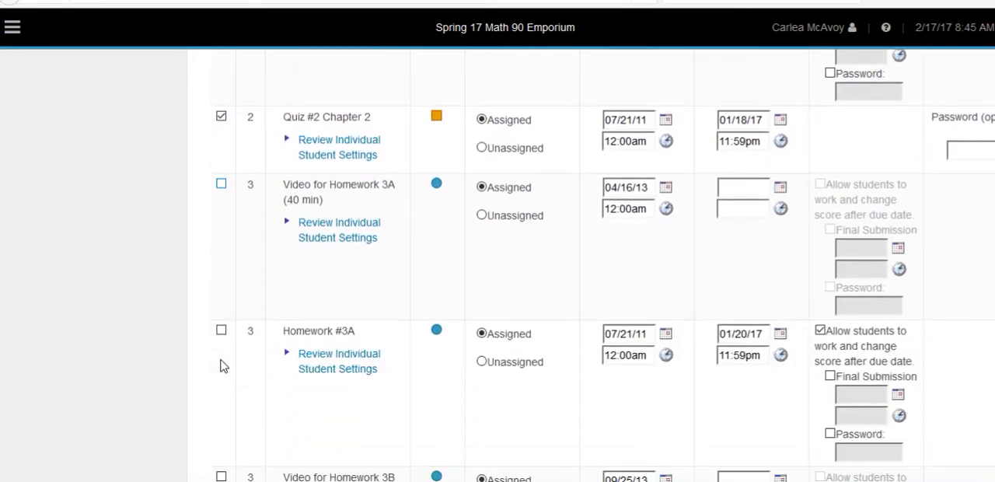
click(222, 243)
scroll(268, 302, down, 3)
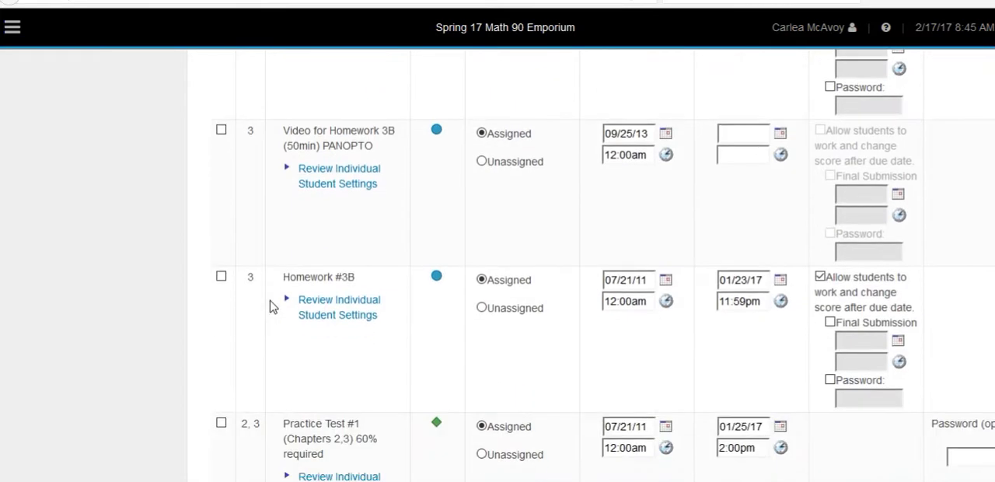
click(220, 278)
click(222, 425)
scroll(304, 349, down, 3)
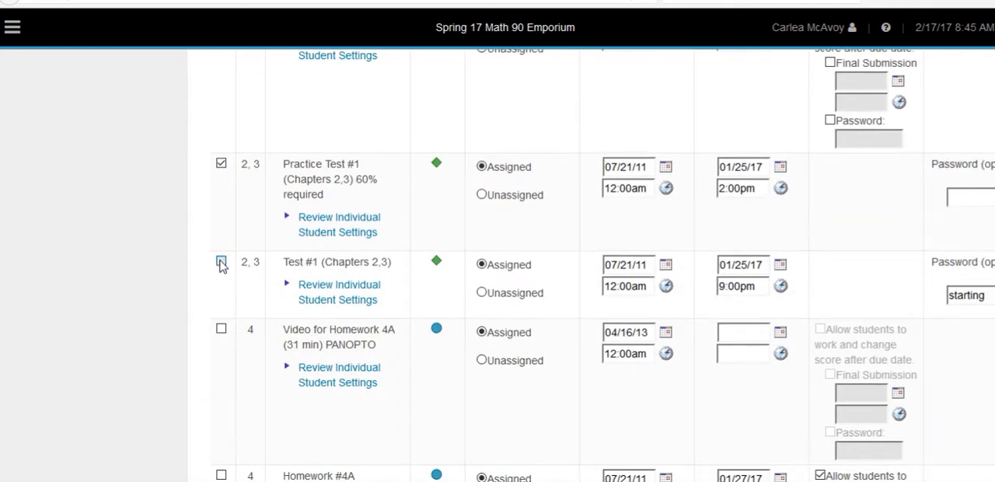
click(221, 265)
Add Homework #4A, Homework #4B, Practice Test #2 and Test #2 (Chapter 4) to the selected assignments
scroll(311, 346, down, 2)
click(221, 302)
scroll(290, 360, down, 3)
click(221, 336)
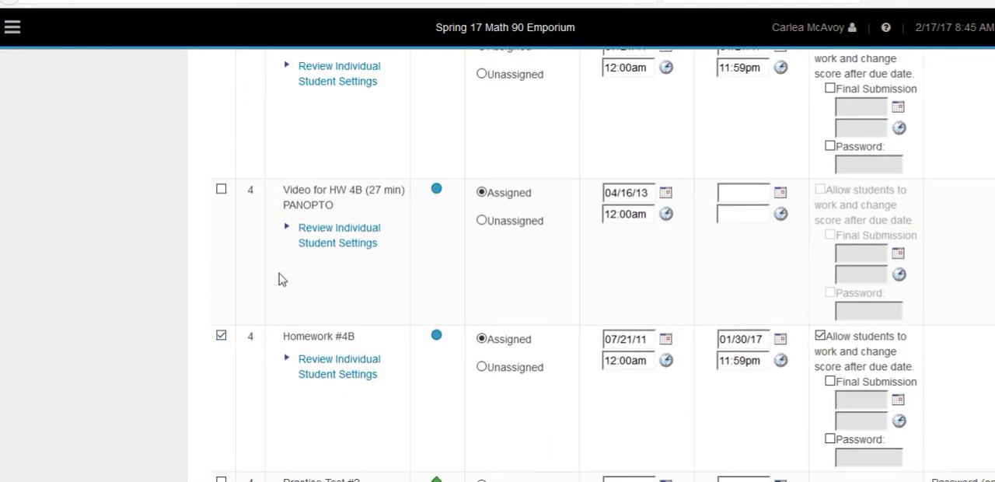
scroll(282, 280, down, 3)
click(221, 224)
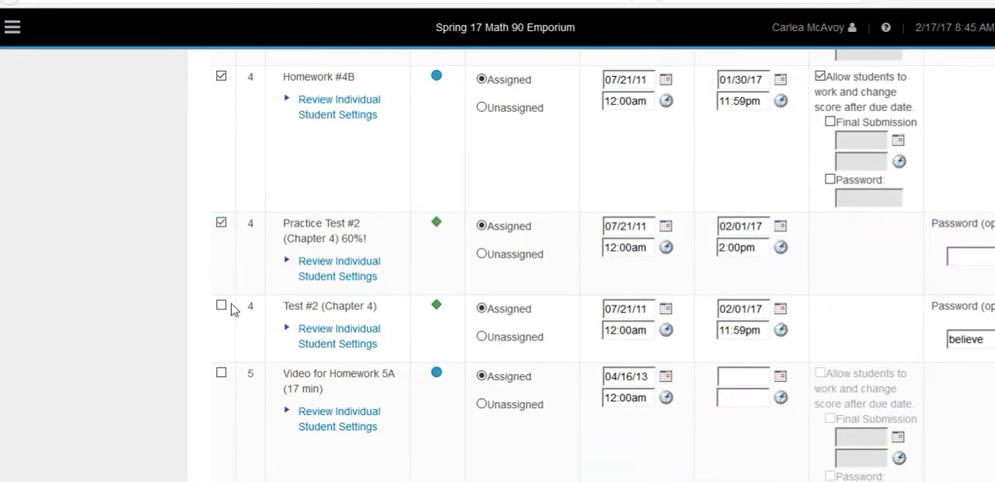
click(221, 308)
scroll(402, 282, down, 4)
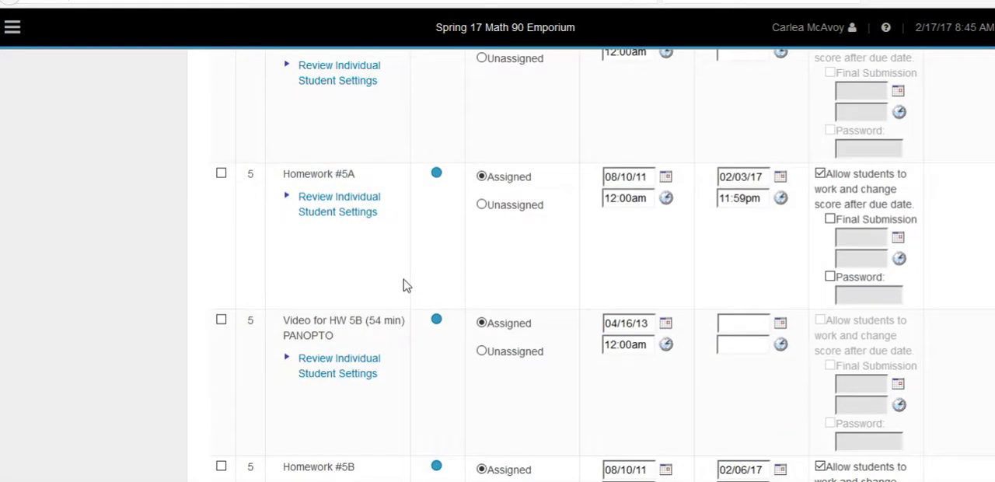
Add Homework #5A, Homework #5B and Quiz #3 Chapter 5 to the selected assignments, leaving out the videos
click(221, 177)
scroll(329, 298, down, 2)
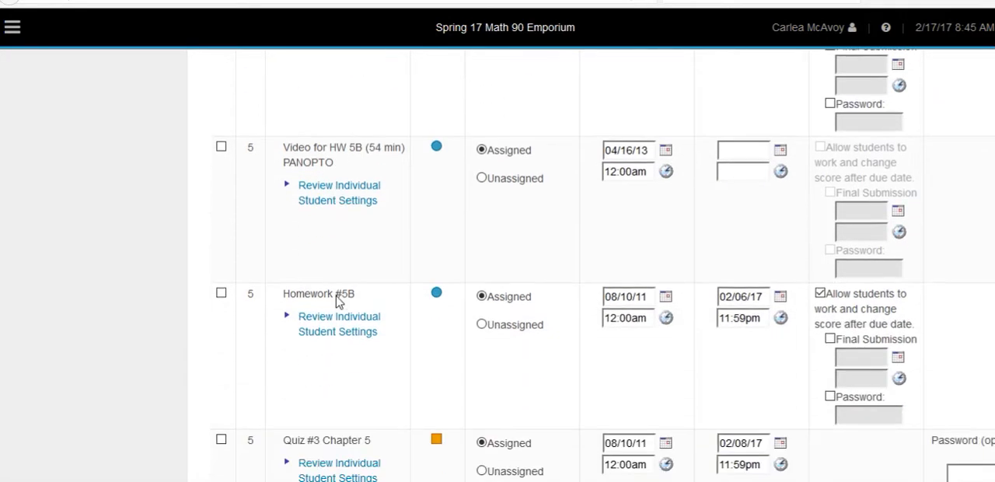
click(221, 302)
scroll(376, 337, down, 2)
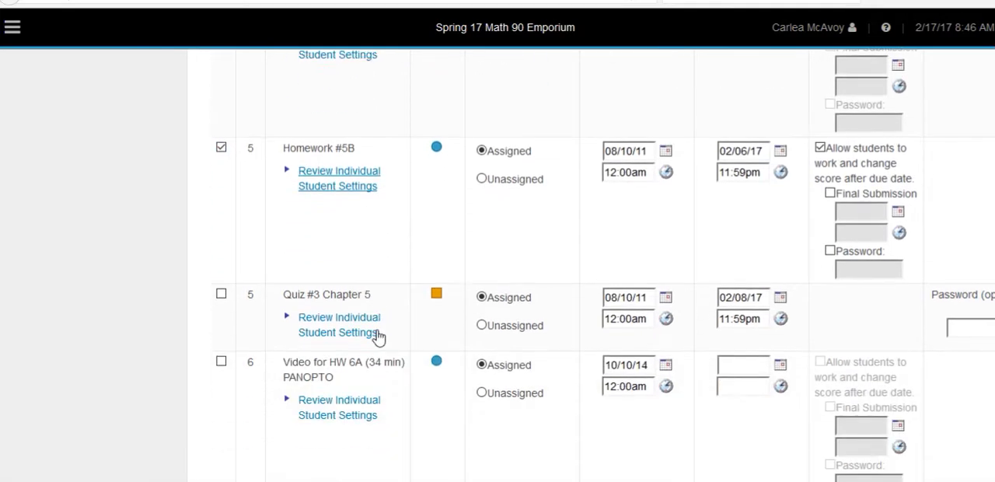
click(221, 267)
scroll(264, 302, down, 2)
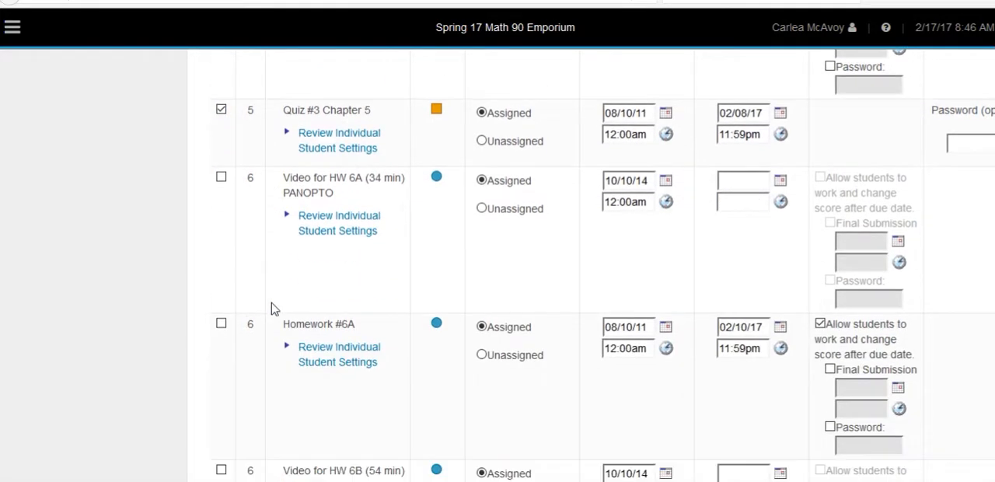
Add Homework #6A, Homework #6B, Practice Test #3 and Test #3 (Chapters 5,6) to the selected assignments
click(222, 308)
scroll(329, 358, down, 2)
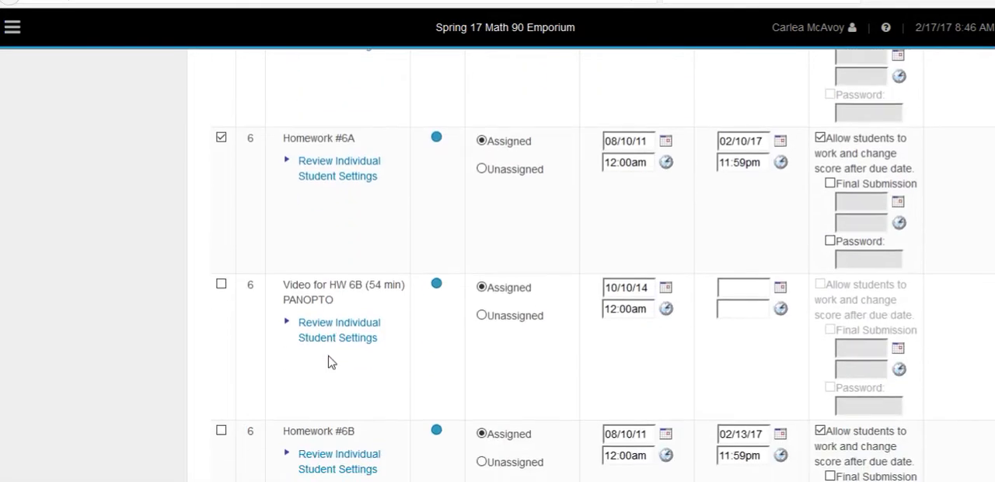
click(221, 428)
scroll(284, 388, down, 4)
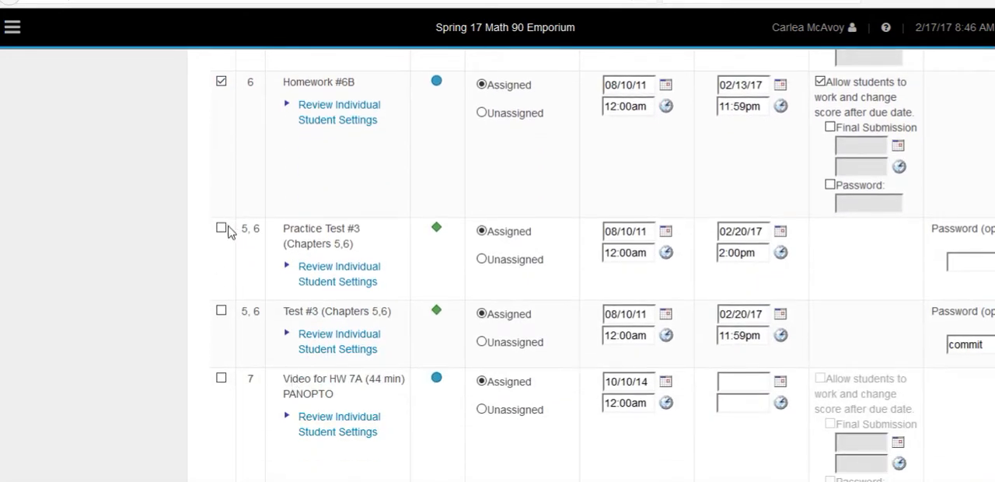
click(222, 230)
scroll(244, 324, down, 2)
Add Homework #7A and Quiz #4 Chapter 7 to the selected assignments
click(221, 352)
scroll(338, 315, down, 2)
scroll(339, 315, down, 8)
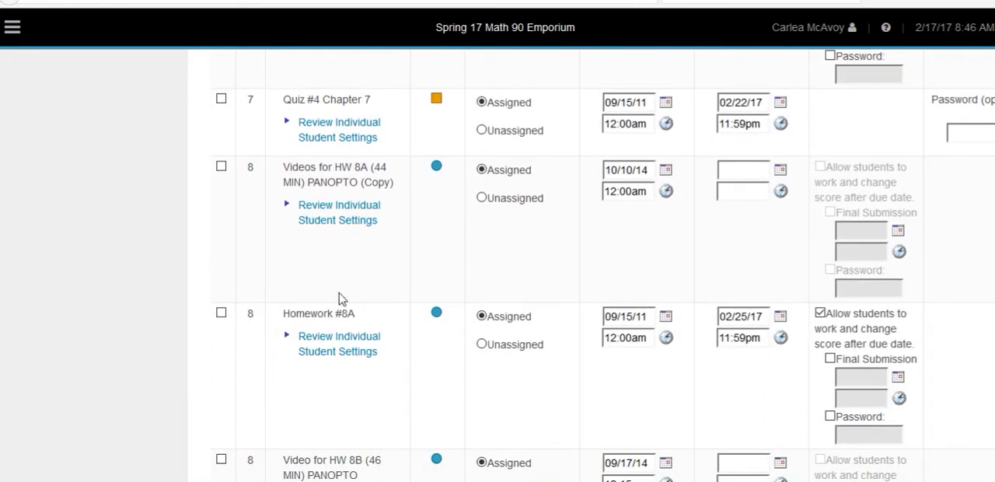
click(222, 100)
scroll(264, 351, down, 3)
Add Homework #8B, Practice Test #4 and Test #4 (Chapter 7,8) to the selected assignments
click(221, 349)
scroll(319, 291, down, 2)
click(221, 320)
click(221, 403)
scroll(372, 333, down, 1)
scroll(371, 332, down, 4)
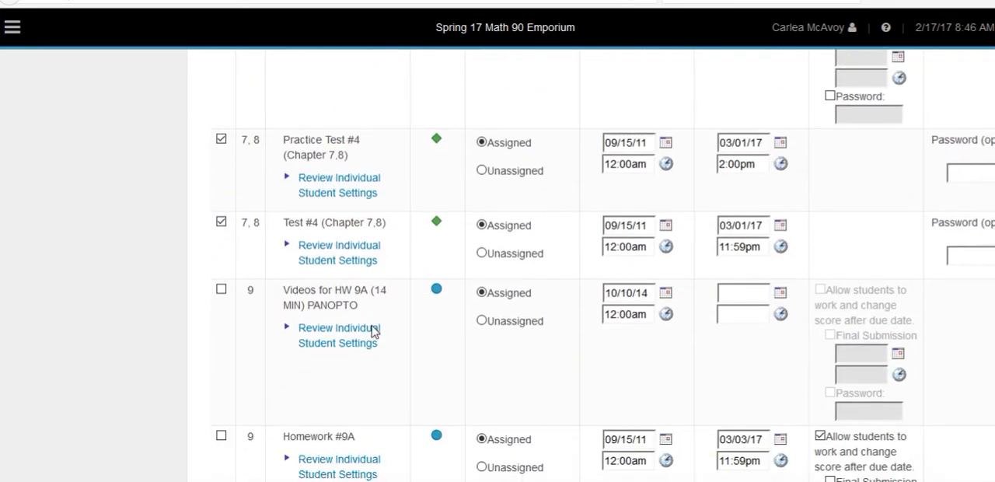
Add Homework #9A, Homework 9B, Practice Final Exam and Final Exam (Paper Test) to the selected assignments, leaving out the videos
click(221, 271)
scroll(278, 324, down, 5)
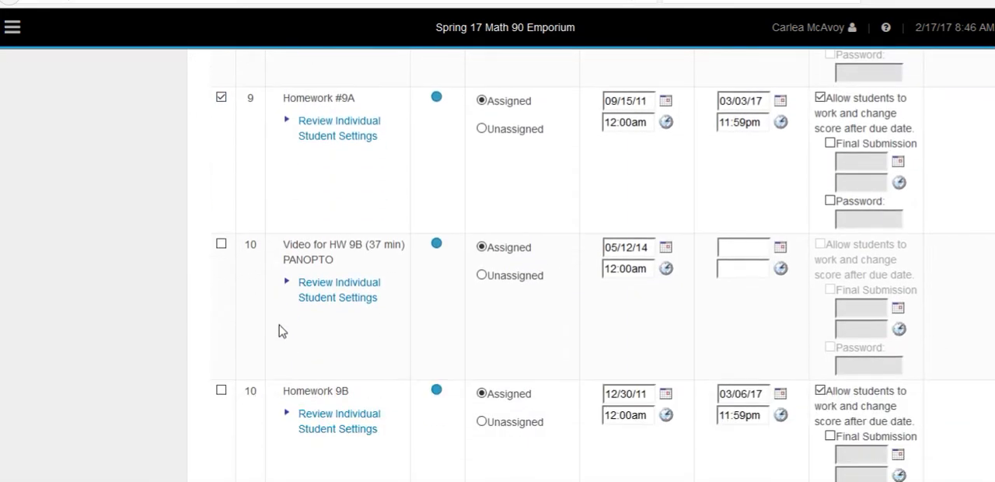
click(221, 220)
scroll(277, 273, down, 2)
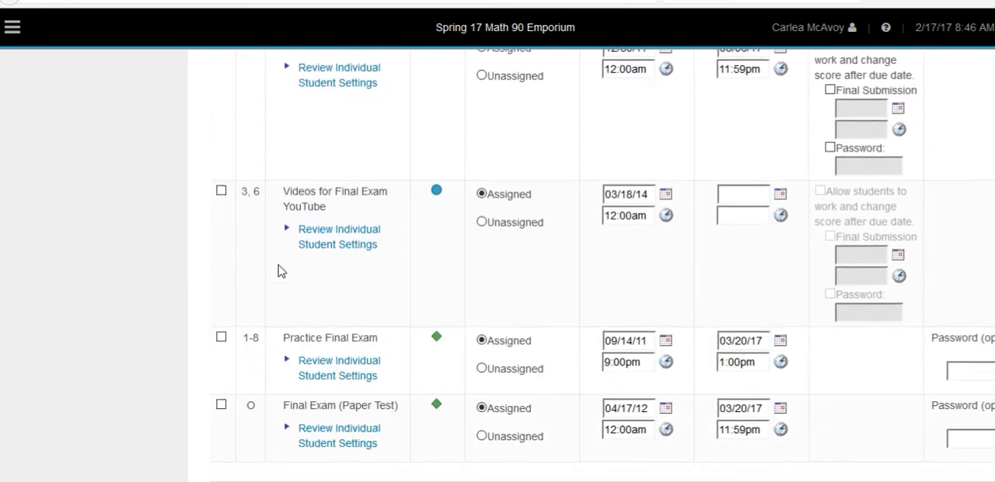
click(220, 340)
click(221, 405)
scroll(423, 282, down, 1)
Use adding days to shift the due dates of all selected assignments, so that Homework #1A is due 4/5/17
scroll(422, 283, up, 20)
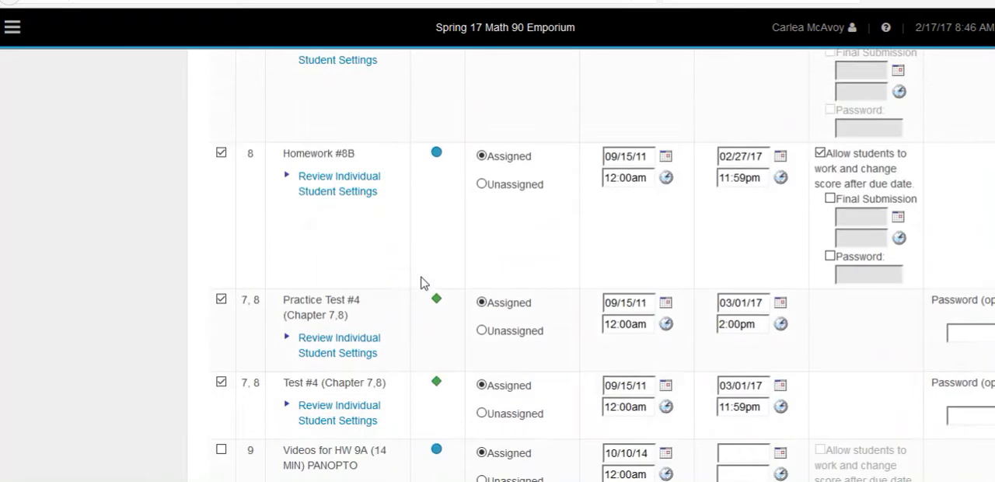
scroll(422, 282, up, 15)
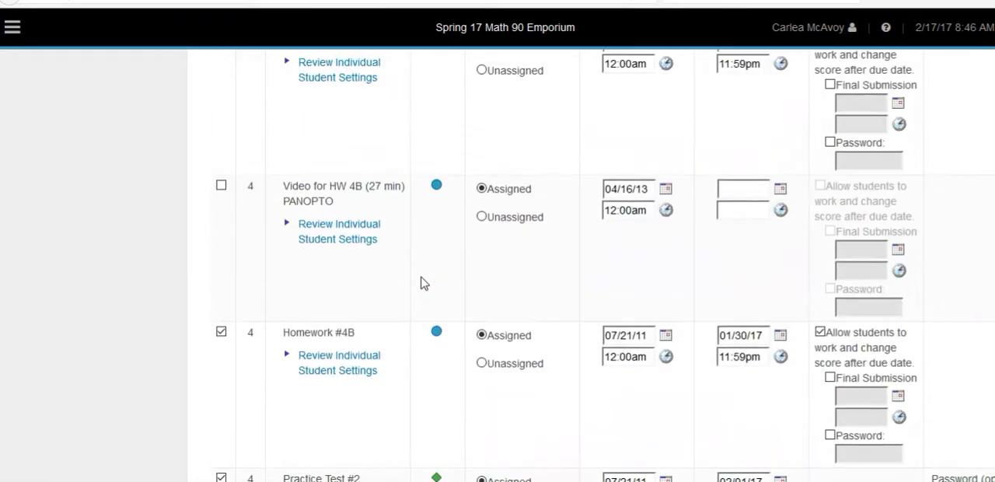
scroll(423, 284, up, 1)
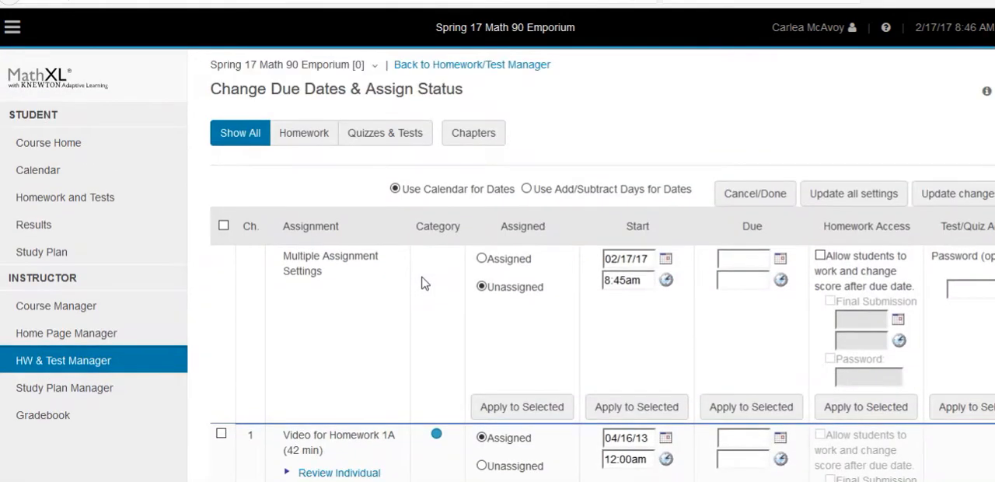
click(527, 190)
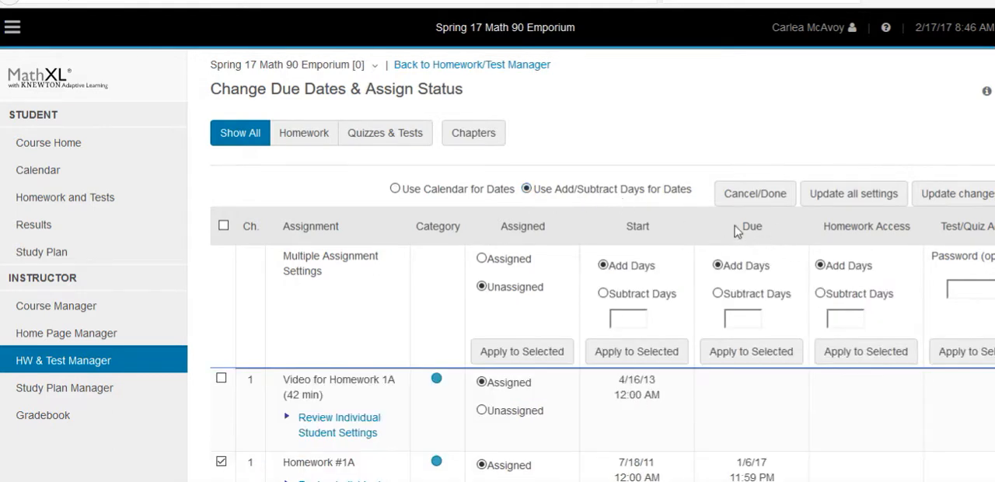
scroll(746, 327, down, 2)
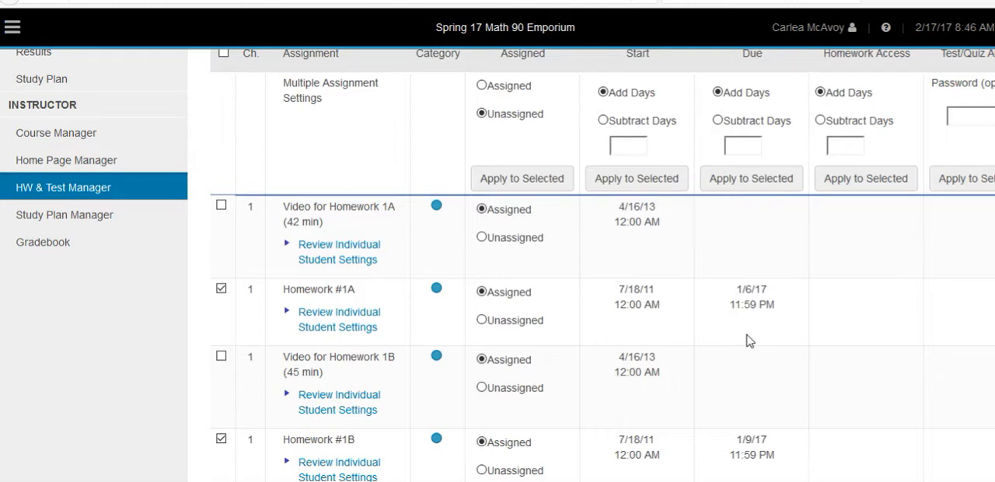
click(746, 144)
click(752, 180)
drag(748, 146, 725, 148)
click(718, 121)
click(733, 181)
Review the shifted due dates down to the Final Exam and look for homework that was left unselected
scroll(793, 304, down, 1)
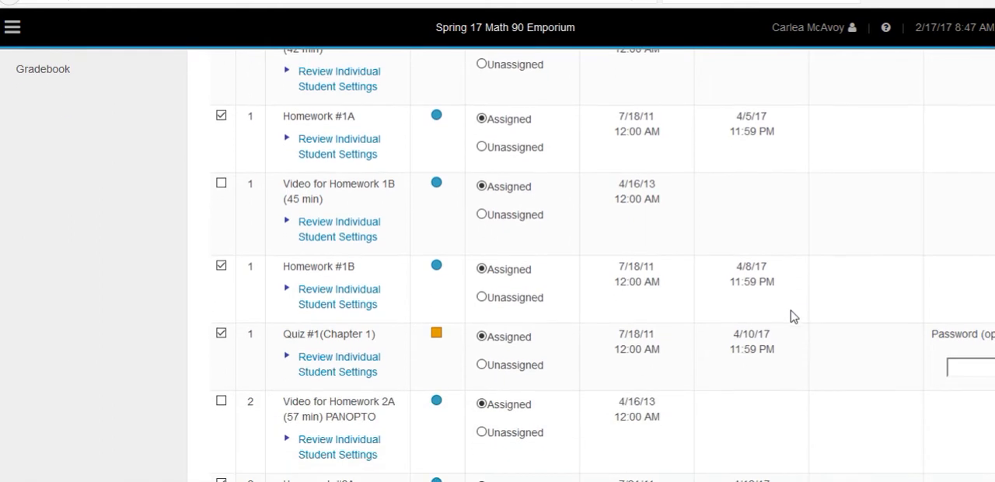
scroll(801, 287, down, 2)
scroll(803, 289, down, 3)
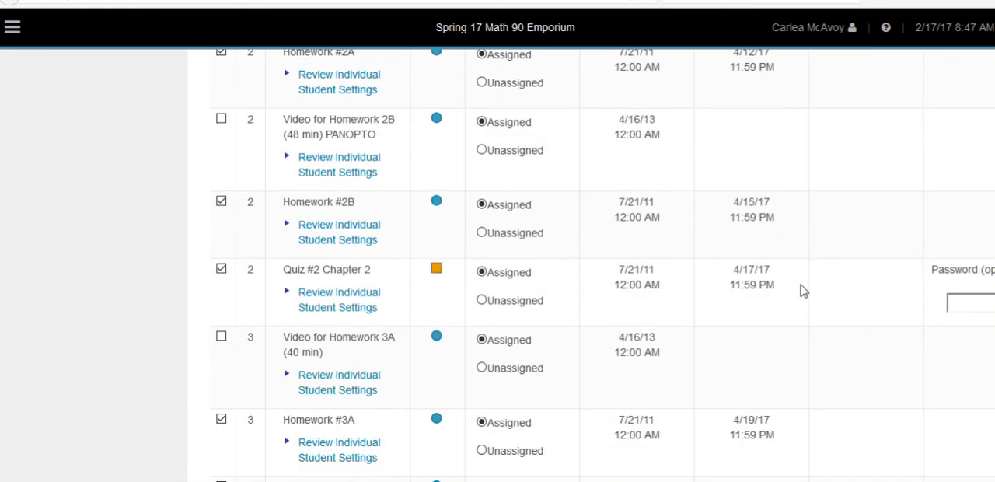
scroll(804, 293, down, 18)
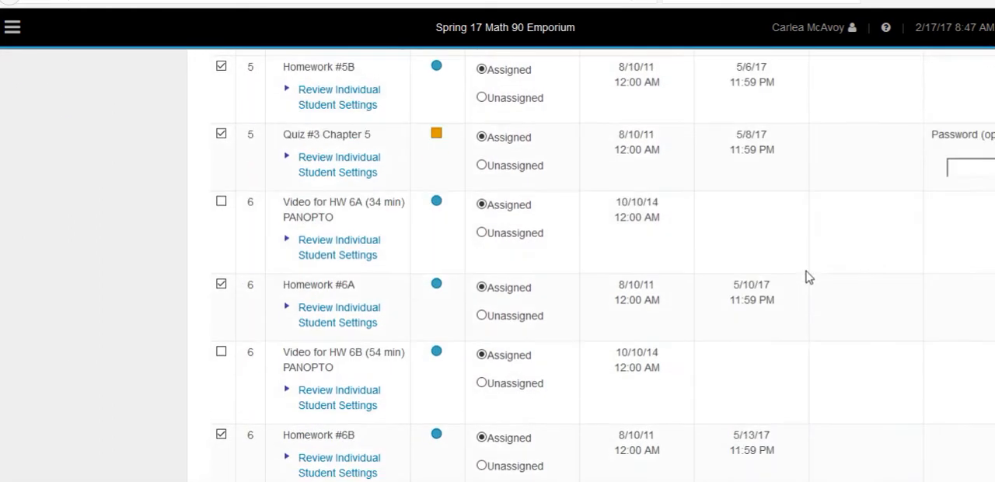
scroll(808, 277, down, 8)
scroll(806, 262, up, 4)
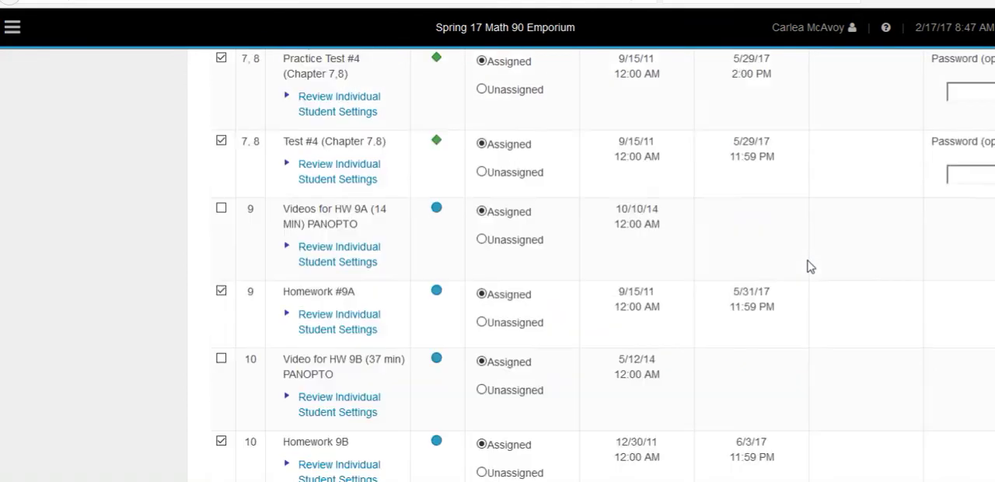
scroll(809, 266, up, 2)
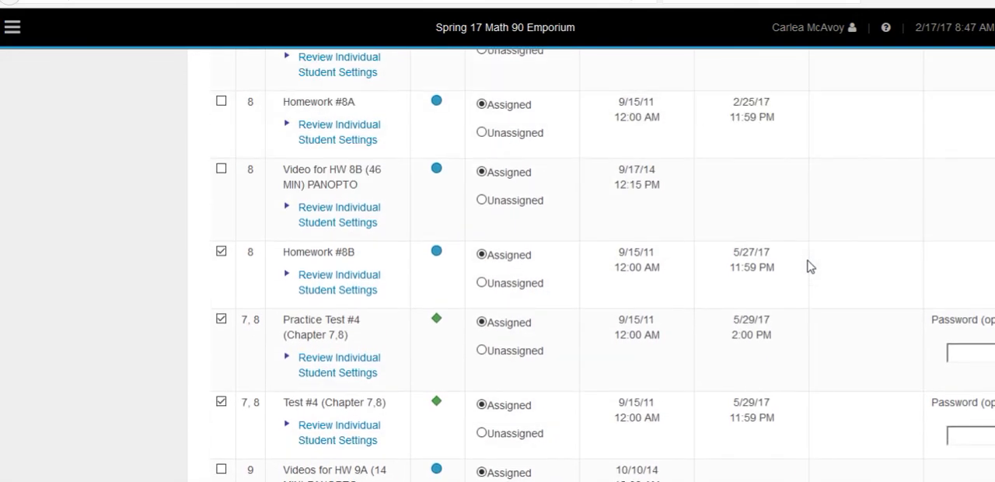
scroll(808, 266, up, 2)
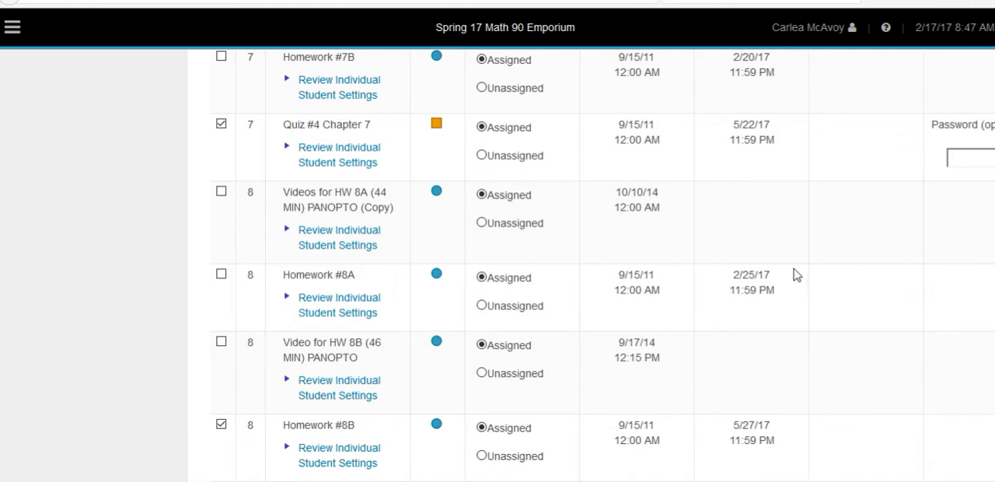
scroll(793, 279, down, 5)
scroll(793, 284, down, 1)
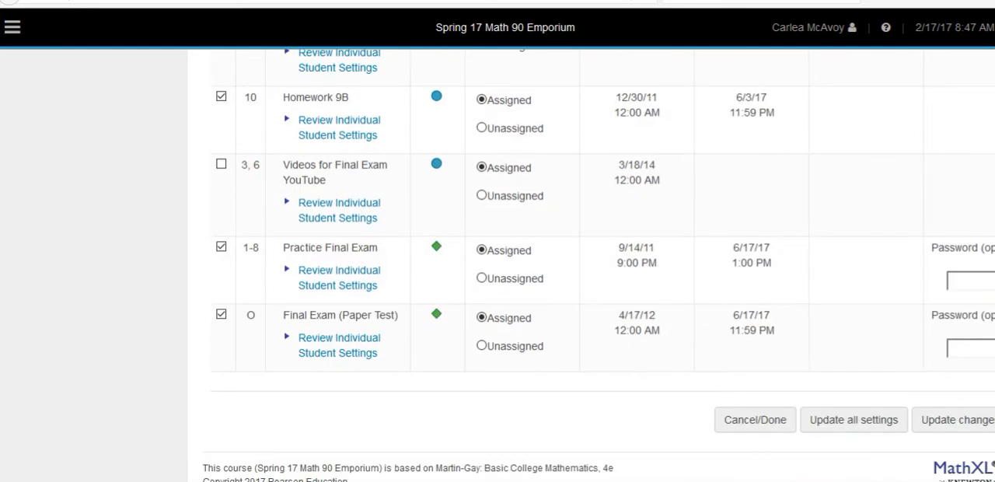
Save the changed due dates and return to the HW & Test Manager
click(952, 424)
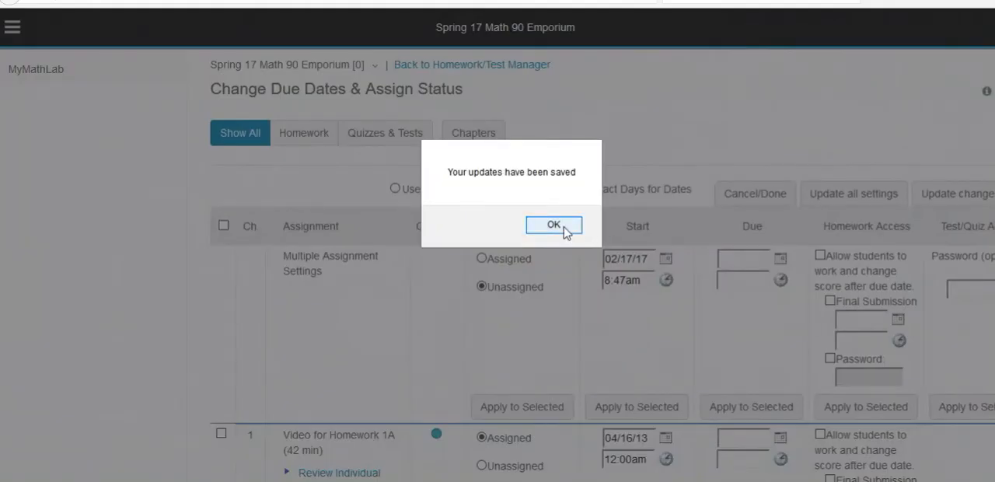
click(565, 230)
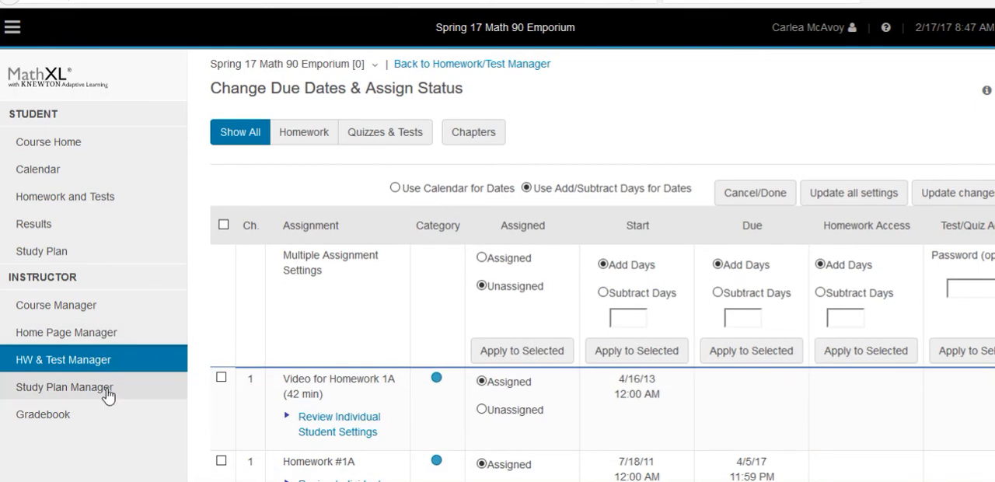
click(105, 363)
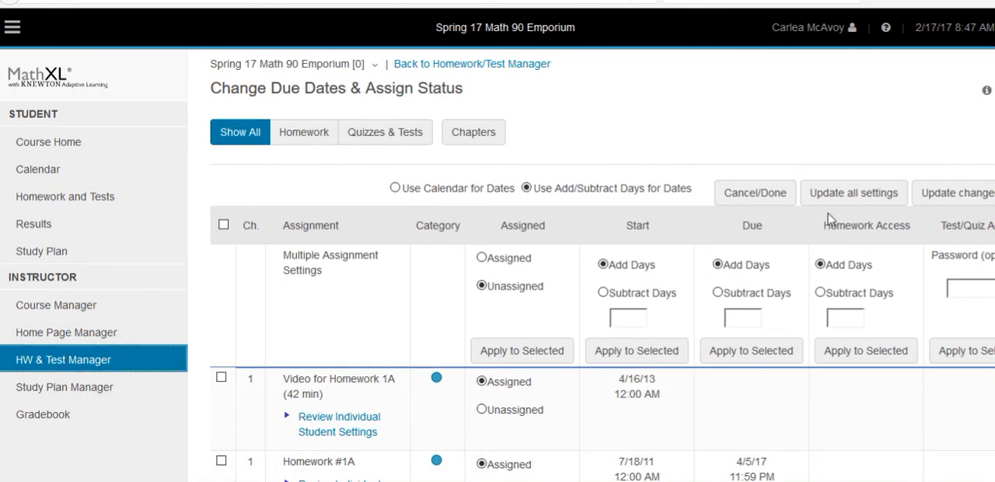
Check the updated due dates of the homework, quizzes and tests in the assignment list
scroll(862, 233, down, 1)
scroll(861, 233, down, 3)
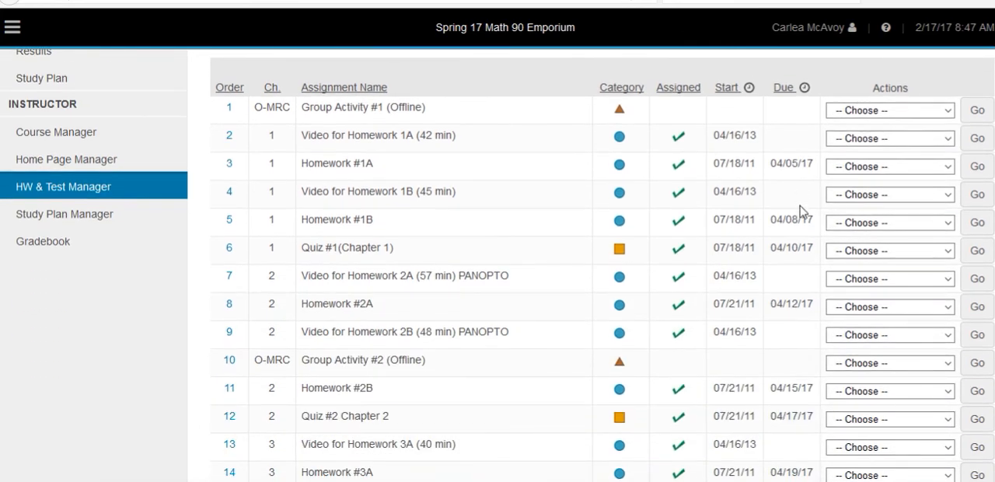
scroll(813, 338, down, 8)
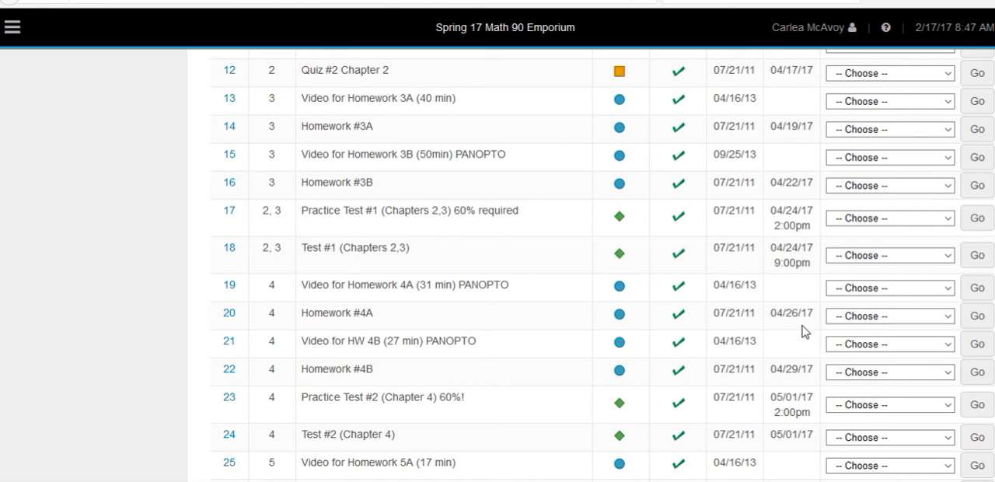
scroll(806, 311, down, 2)
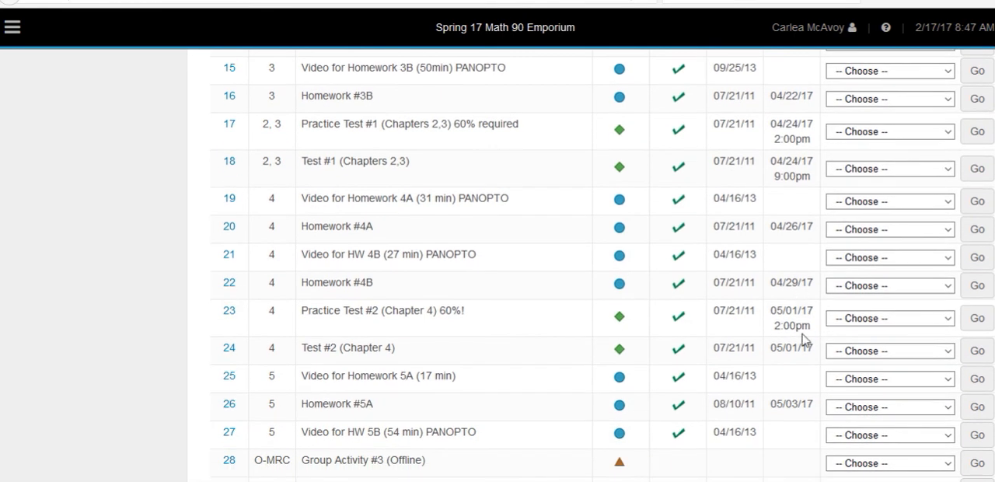
scroll(805, 338, down, 3)
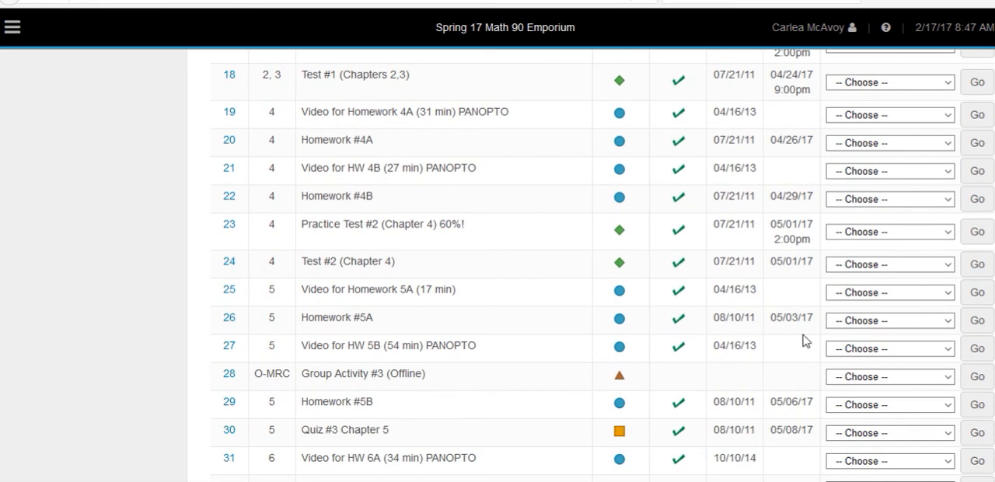
scroll(804, 382, down, 4)
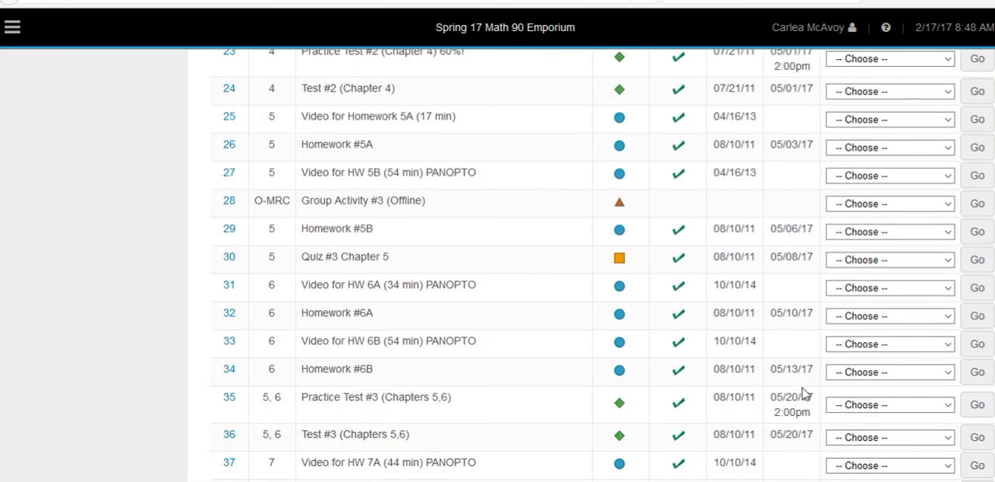